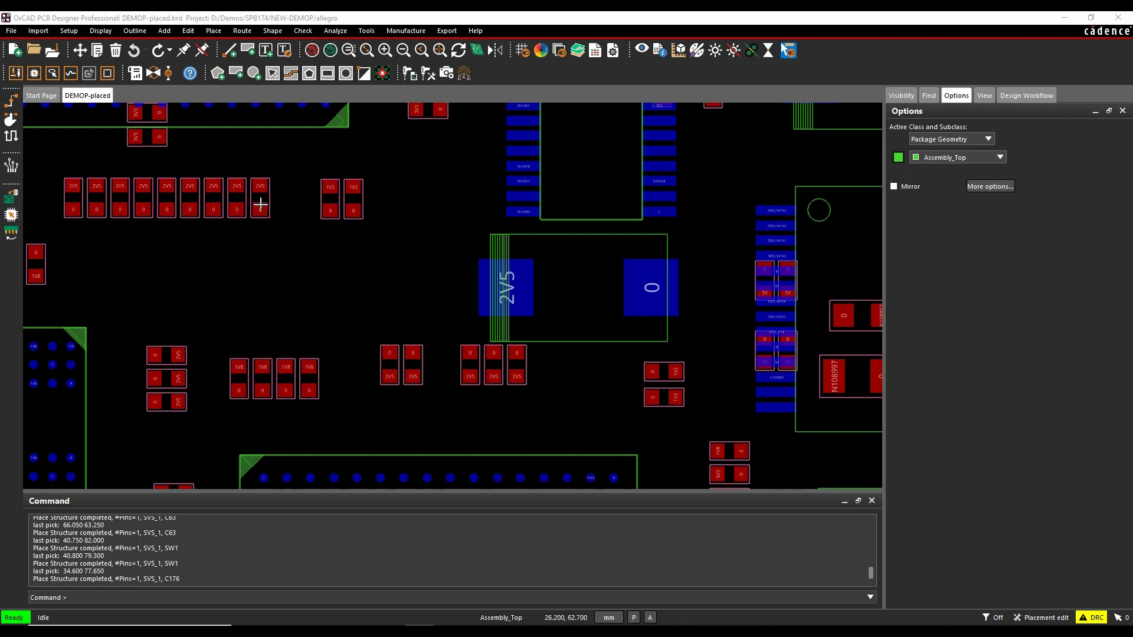
- Start Create Fanout with the net default via, Outward via direction and line width overridden to 0.400
left_click(242, 31)
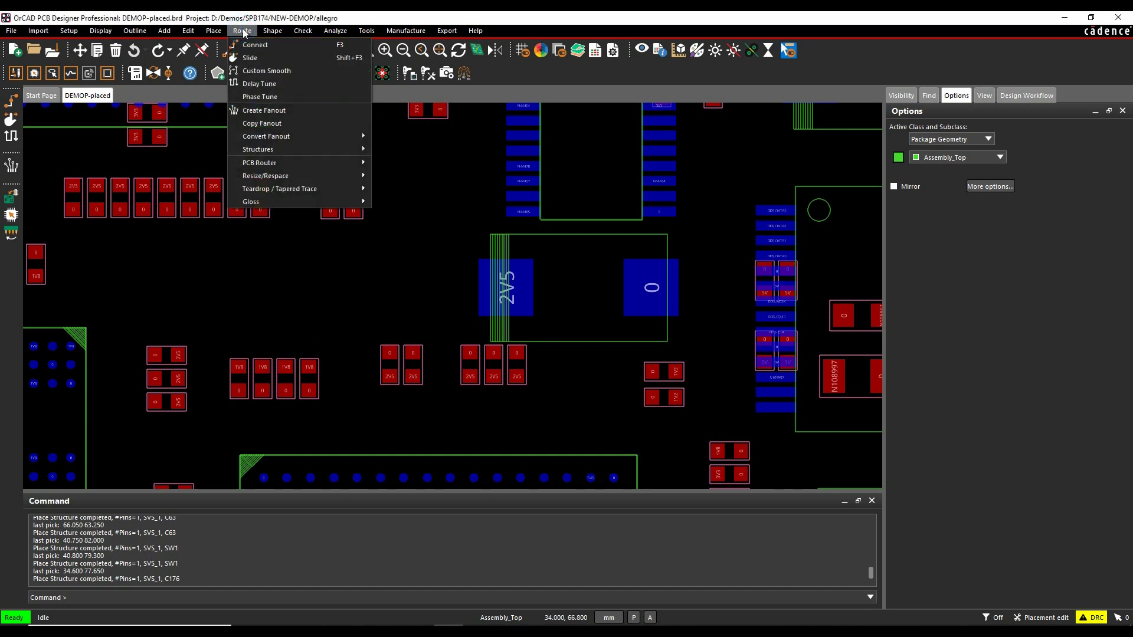
left_click(257, 114)
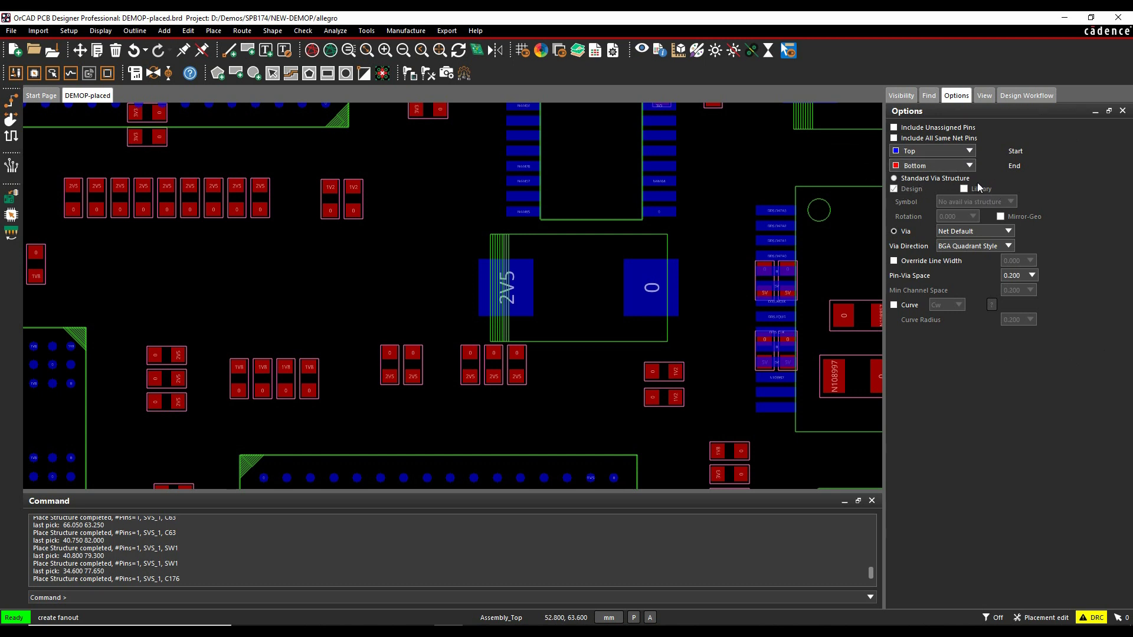
left_click(1010, 231)
left_click(1009, 232)
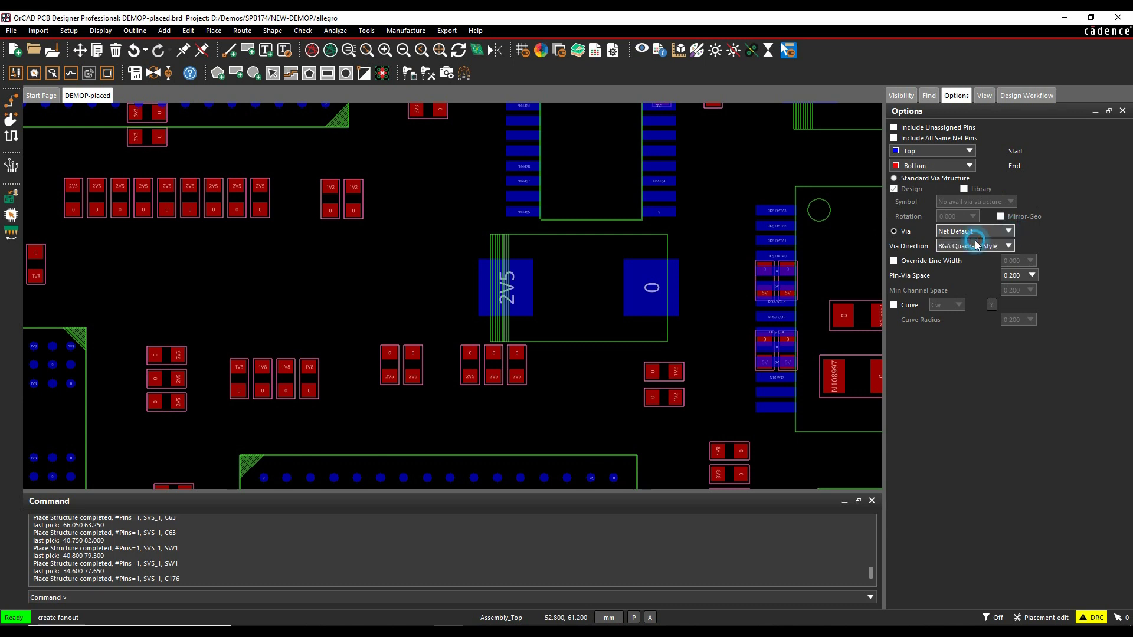
left_click(1009, 247)
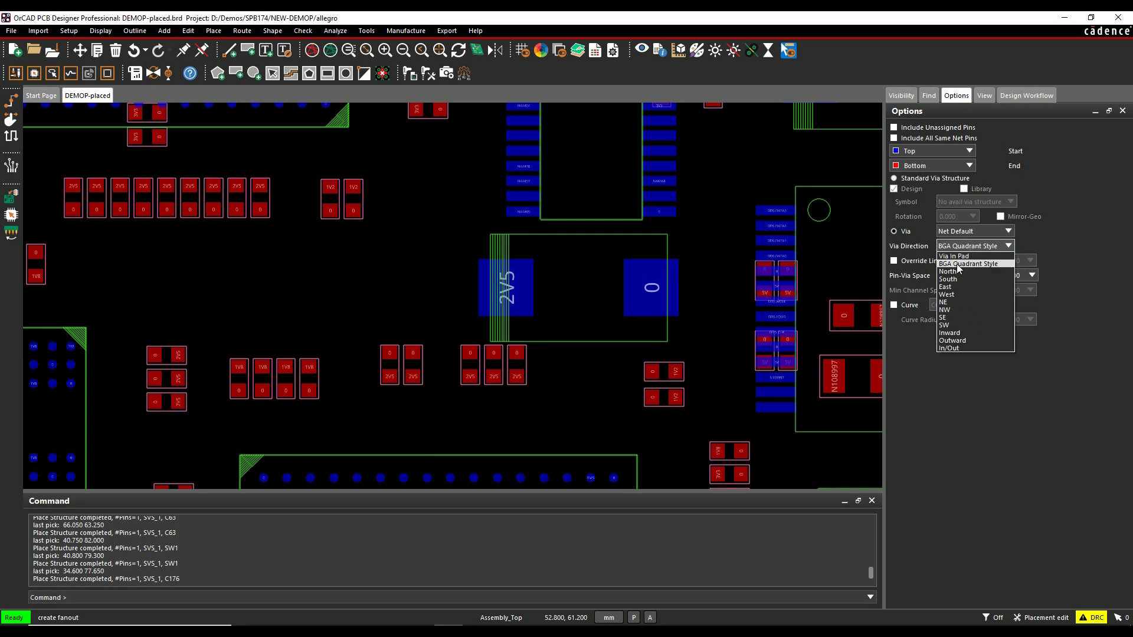
left_click(956, 341)
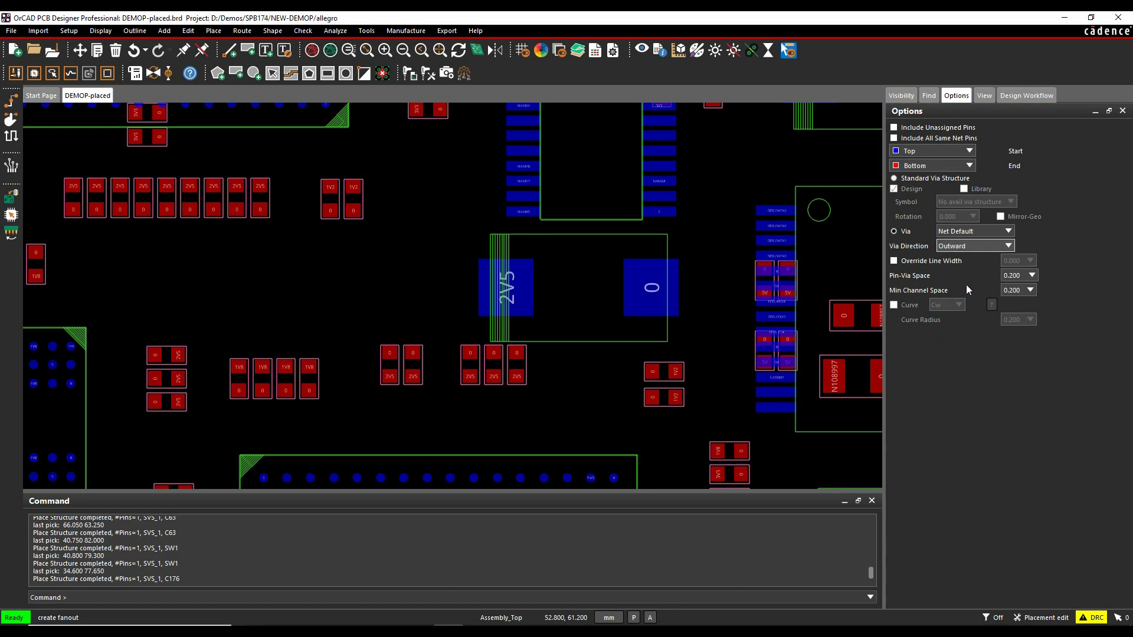
left_click(900, 261)
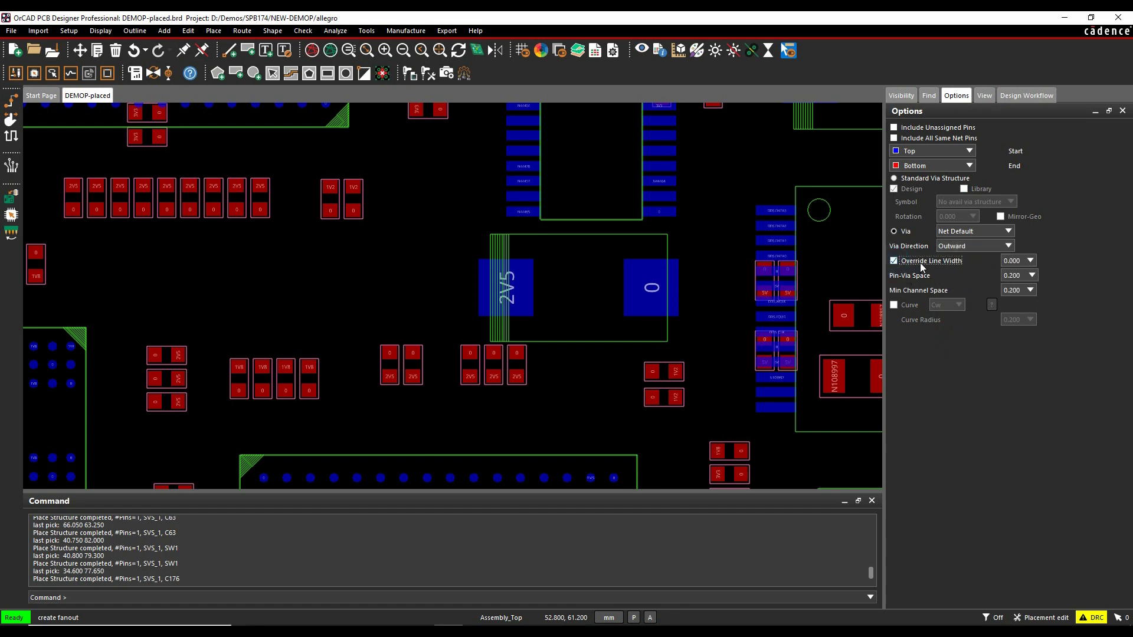
left_click(1027, 261)
key("Tab")
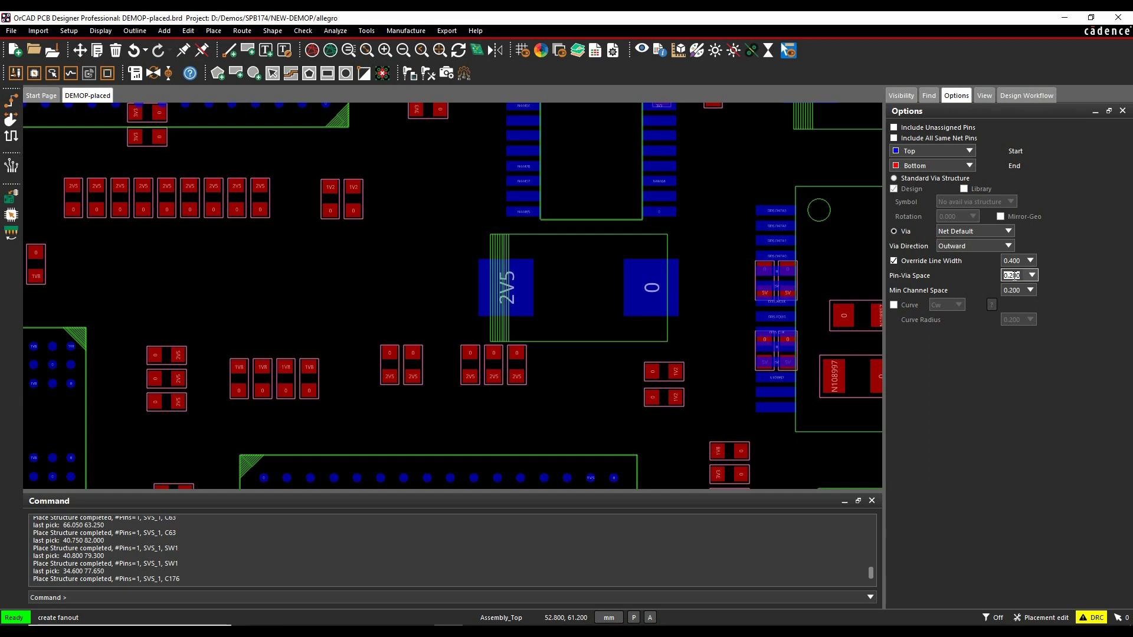
- Enable Pins in the Find filter and fan out both pads of capacitor C172
left_click(929, 96)
left_click(899, 207)
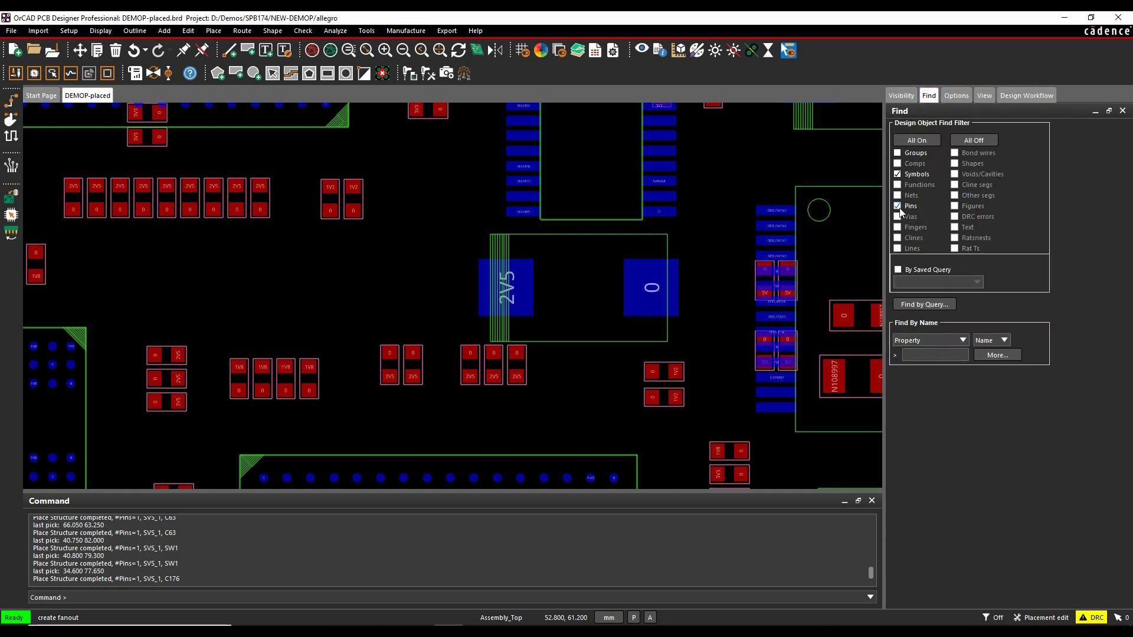
left_click(388, 352)
scroll(390, 377, "up", 2)
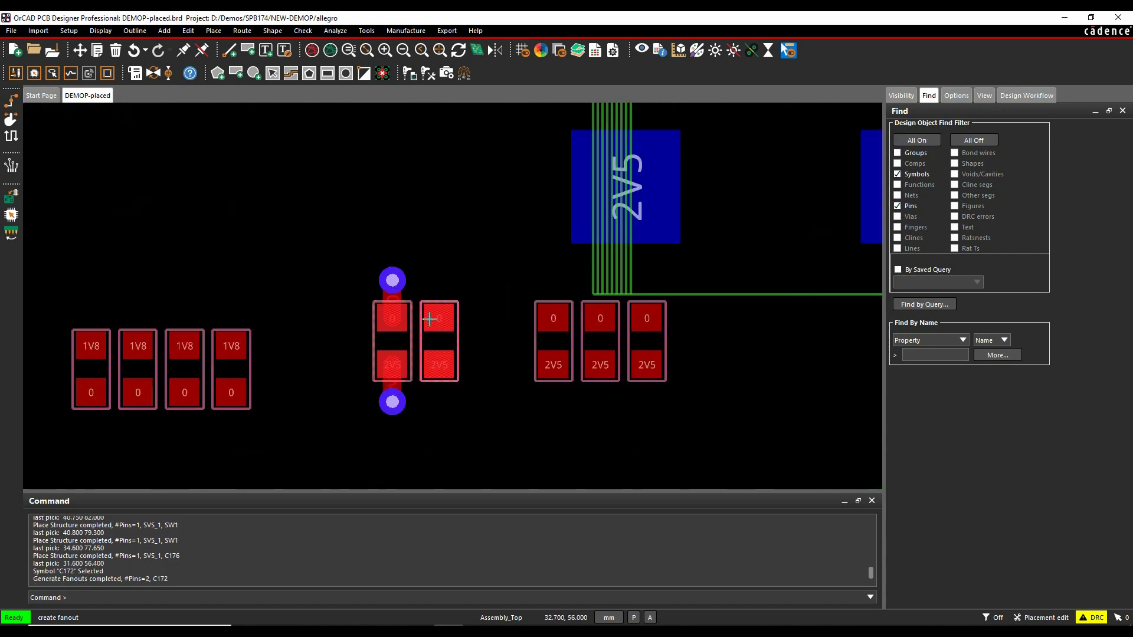
right_click(324, 296)
left_click(332, 301)
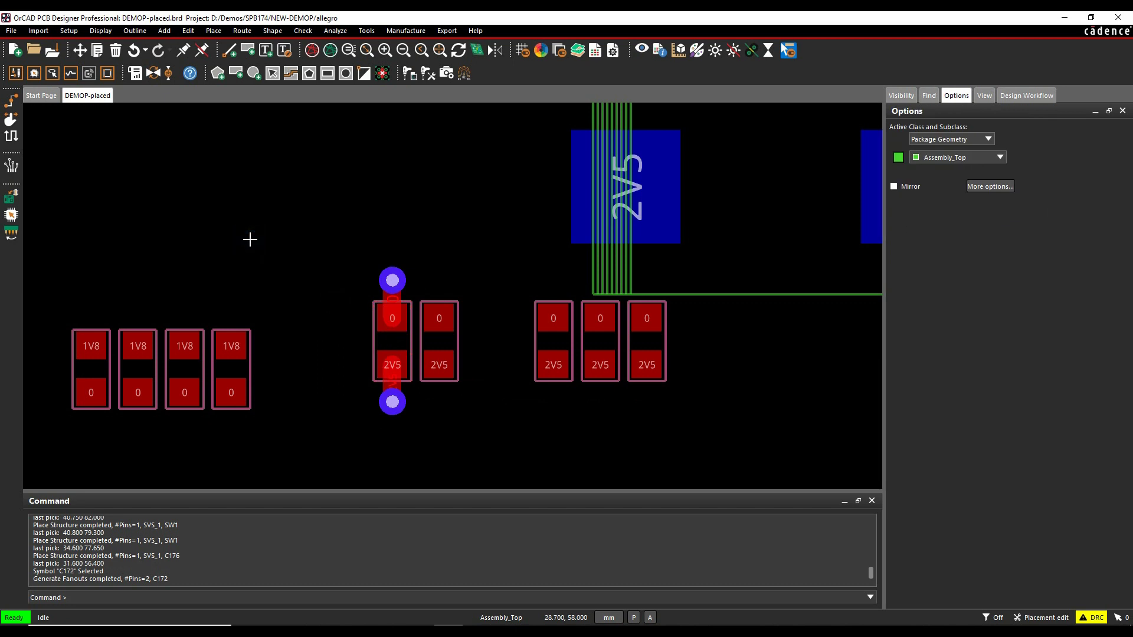
- Move C172 higher up the board, rotating it 180 degrees before placing it
left_click(79, 50)
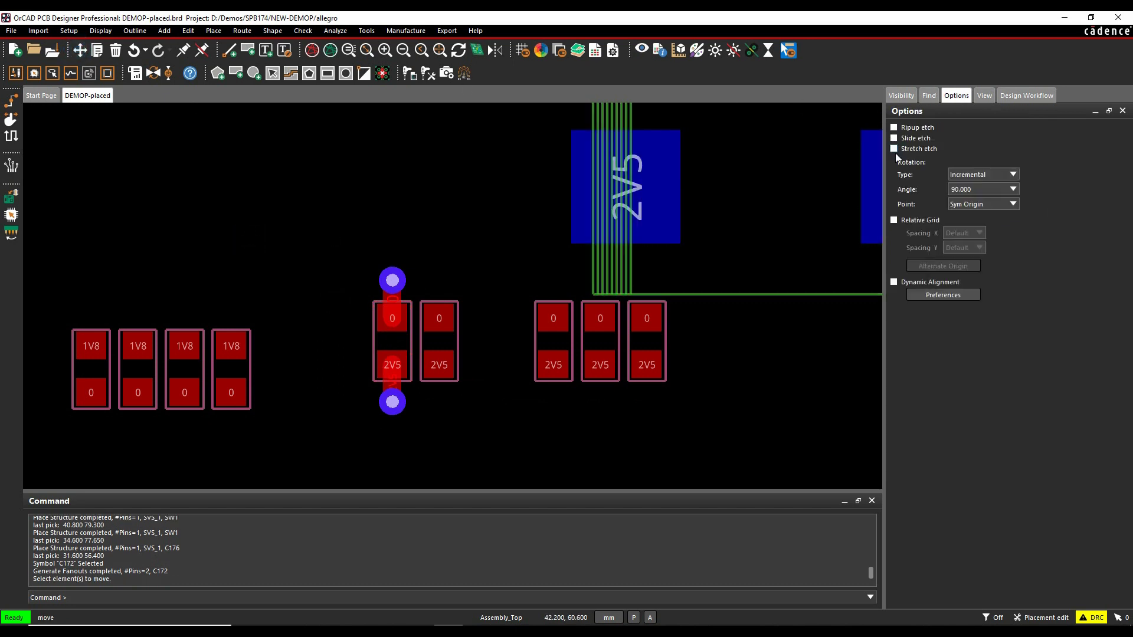
left_click(391, 348)
right_click(306, 201)
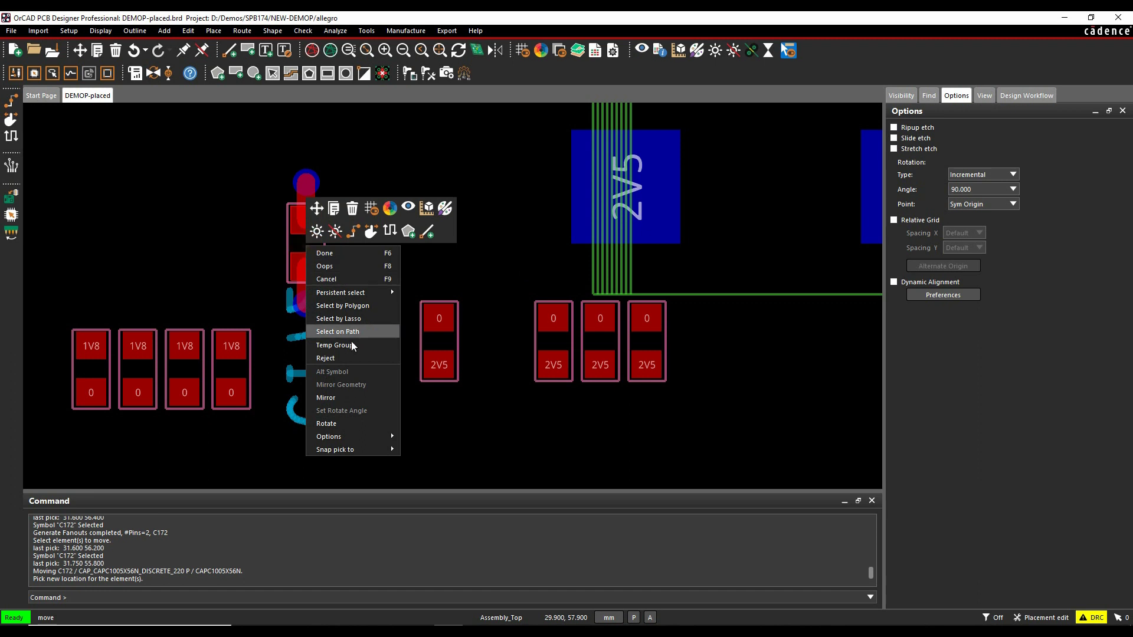
left_click(345, 424)
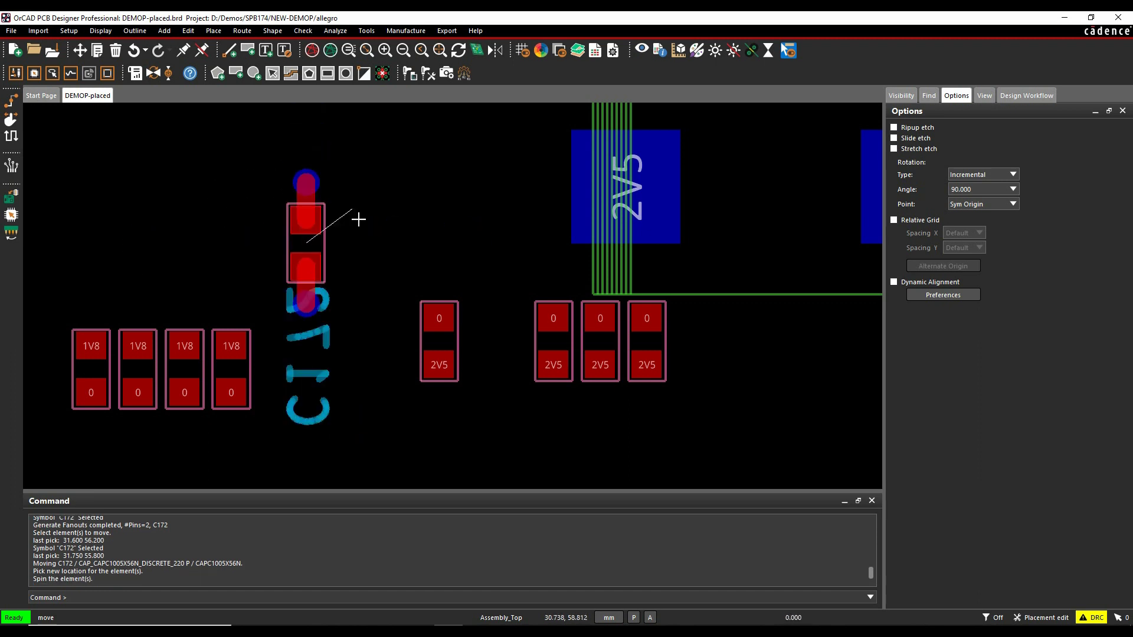
left_click(325, 289)
left_click(324, 289)
left_click(320, 386)
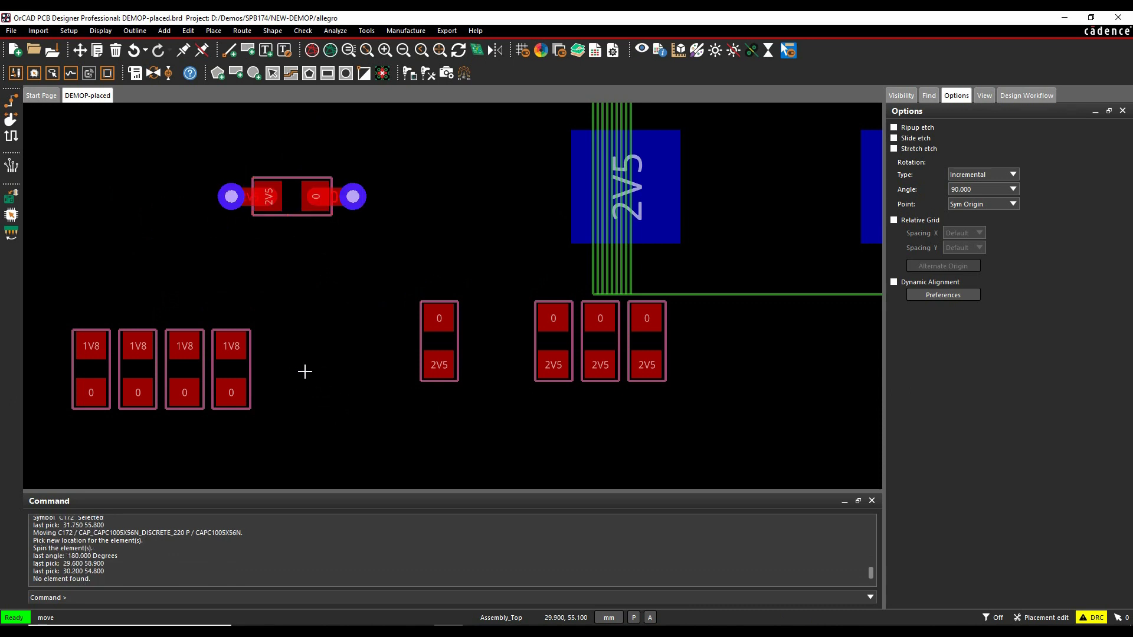
- Copy C172's fanout pattern to all capacitors of the same device type
left_click(242, 30)
left_click(256, 123)
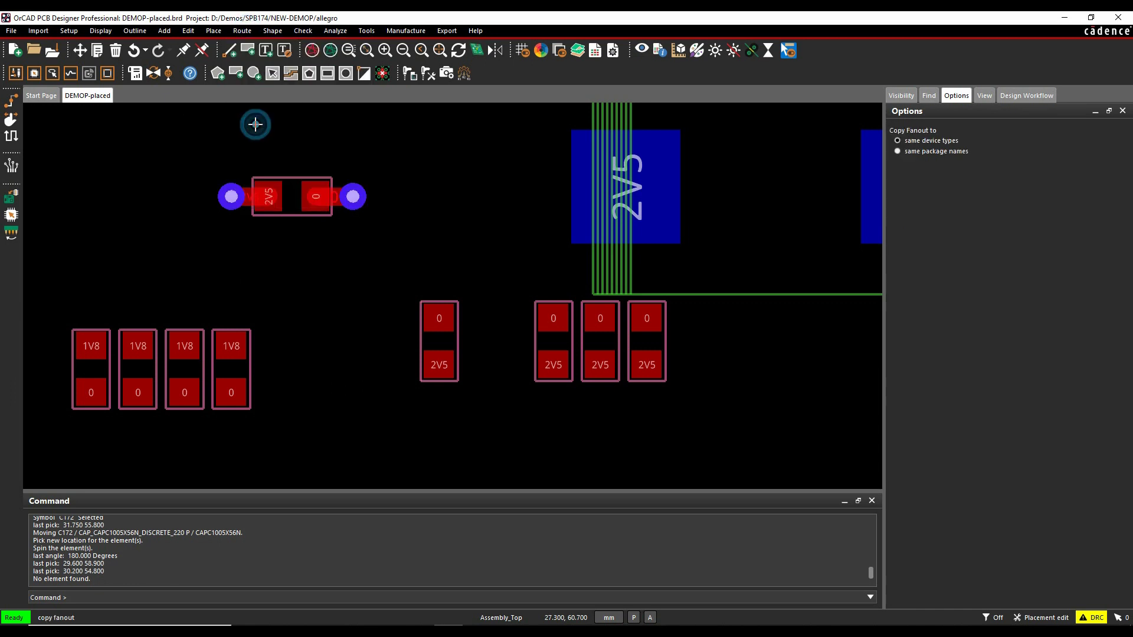
left_click(897, 141)
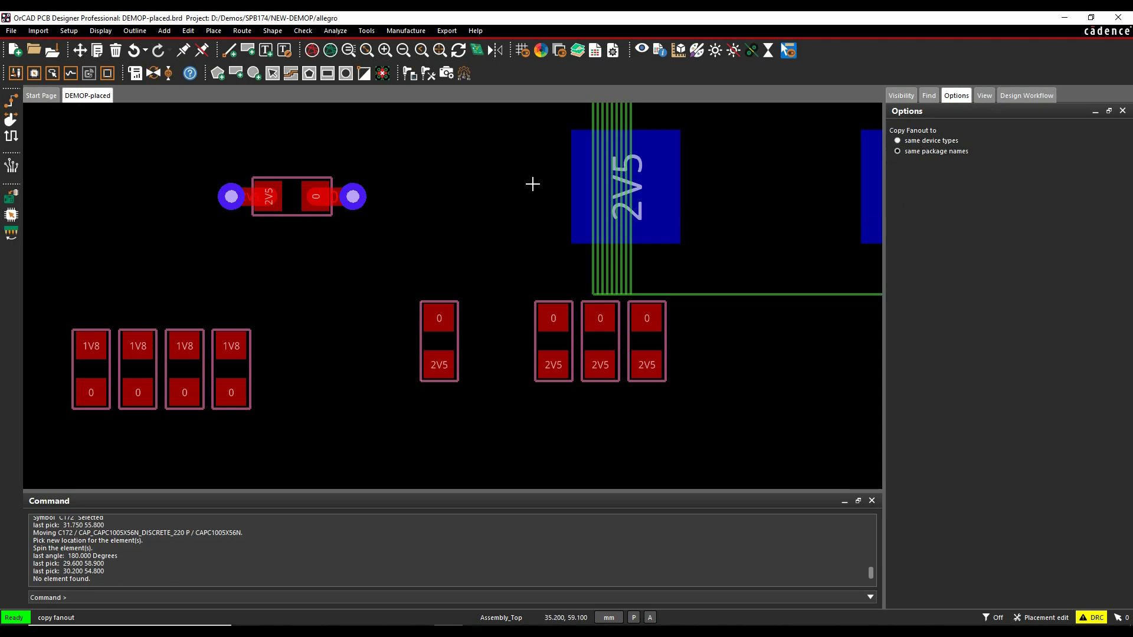
left_click(284, 197)
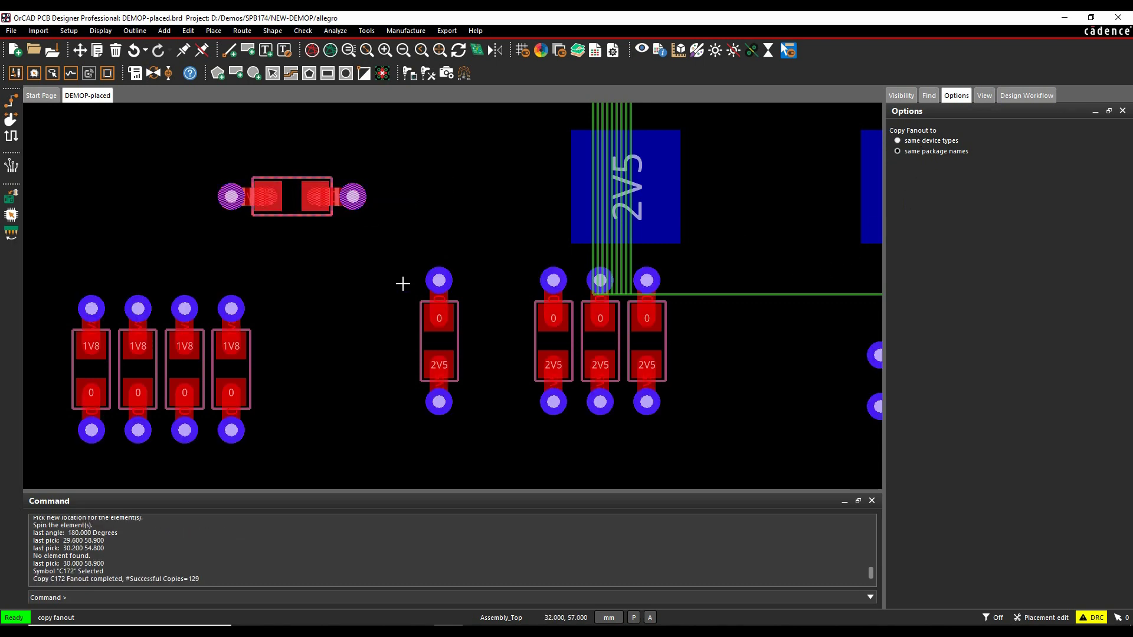
- Pan across the board to check the 129 copied fanouts, then end Copy Fanout
scroll(402, 284, "down", 2)
scroll(168, 466, "up", 2)
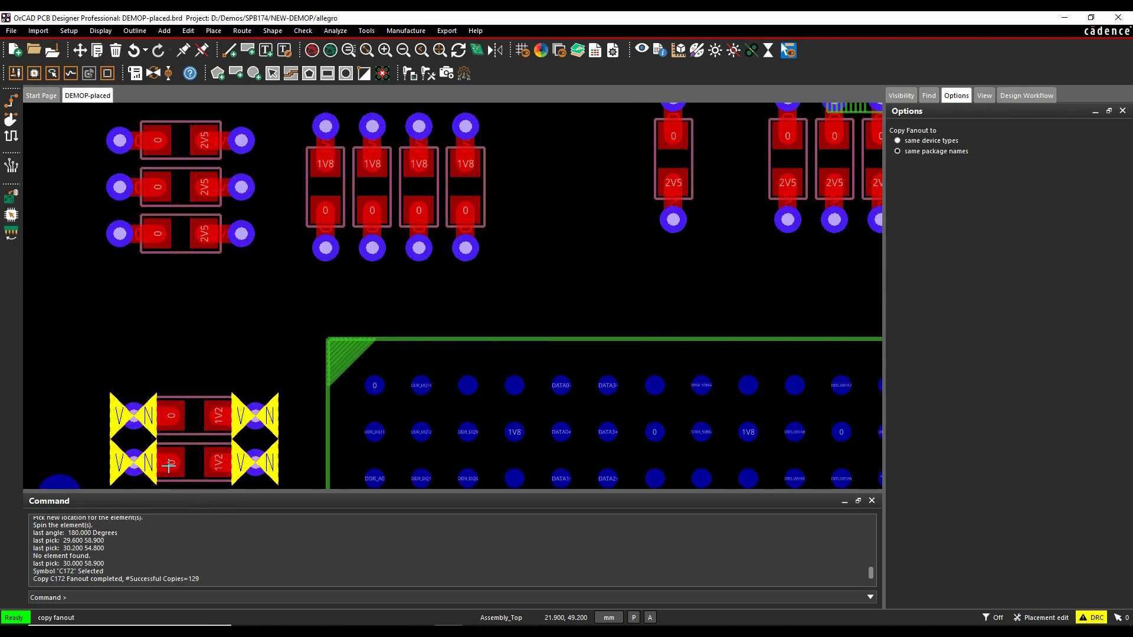
scroll(169, 467, "up", 2)
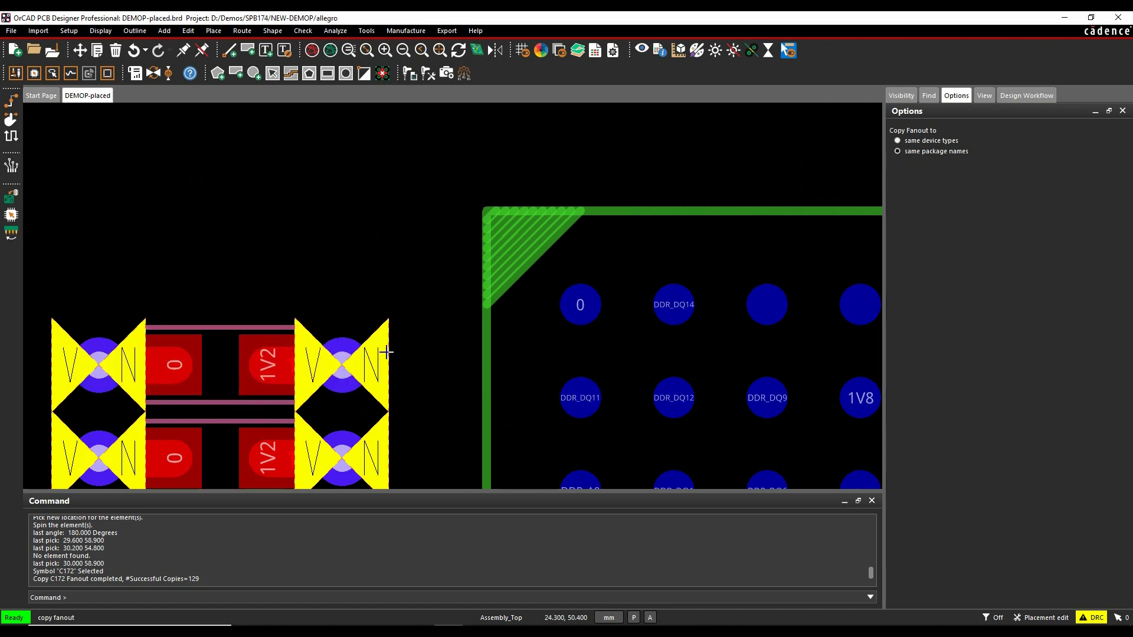
scroll(386, 353, "down", 4)
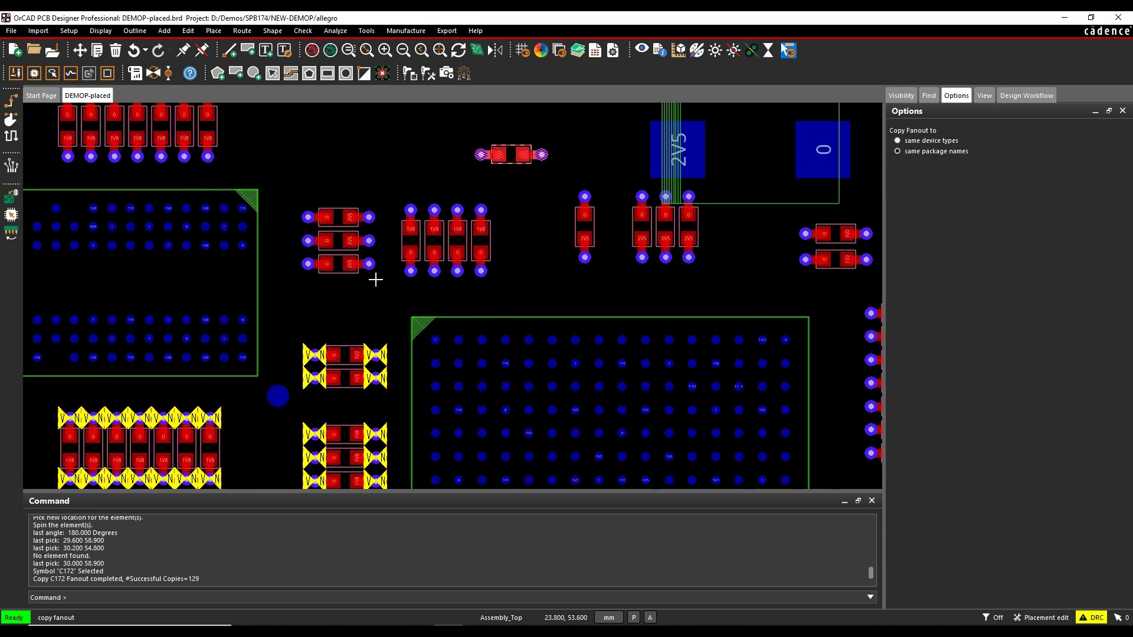
middle_click_drag(375, 280, 397, 263)
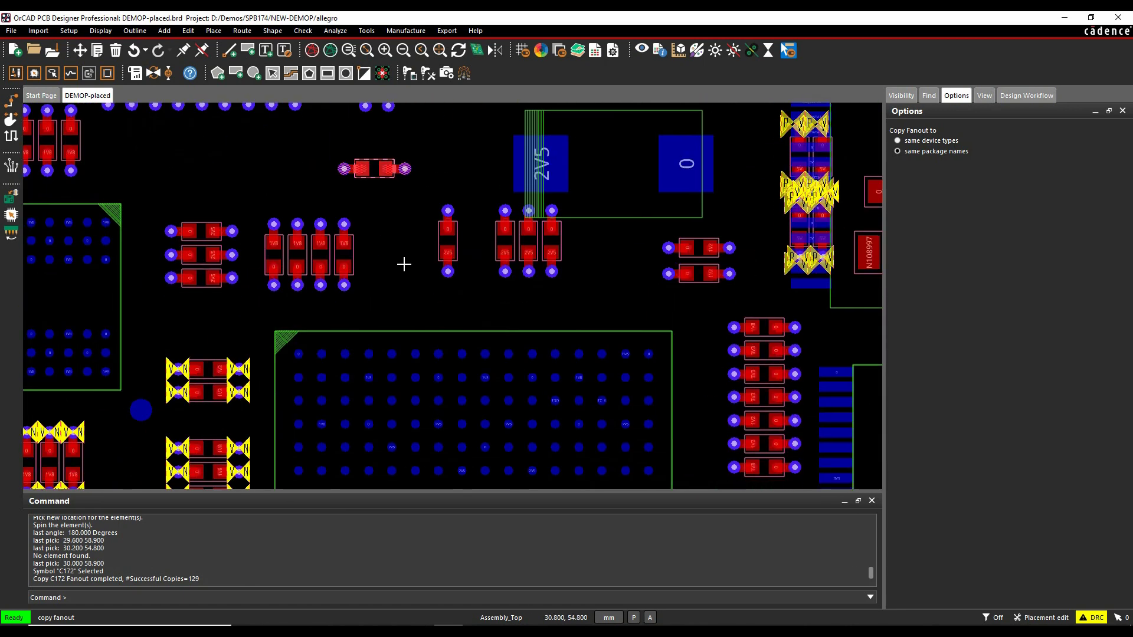
middle_click_drag(584, 352, 510, 219)
right_click(620, 159)
left_click(634, 166)
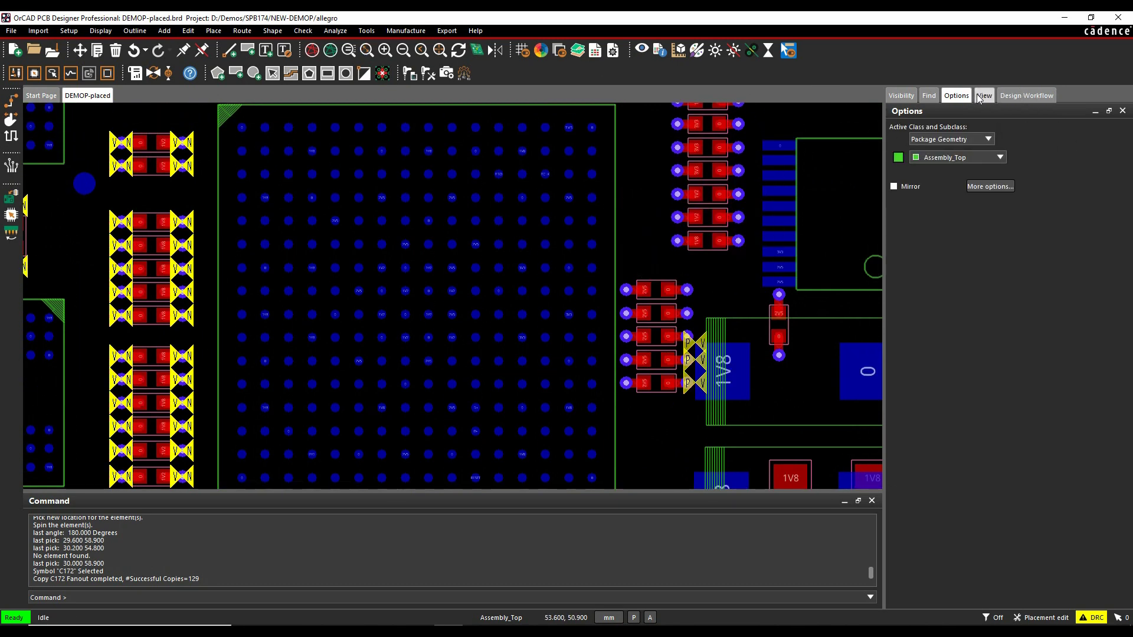
- Uncheck the Drc visibility boxes for Conductors and Planes, then zoom out and pan the board
left_click(901, 95)
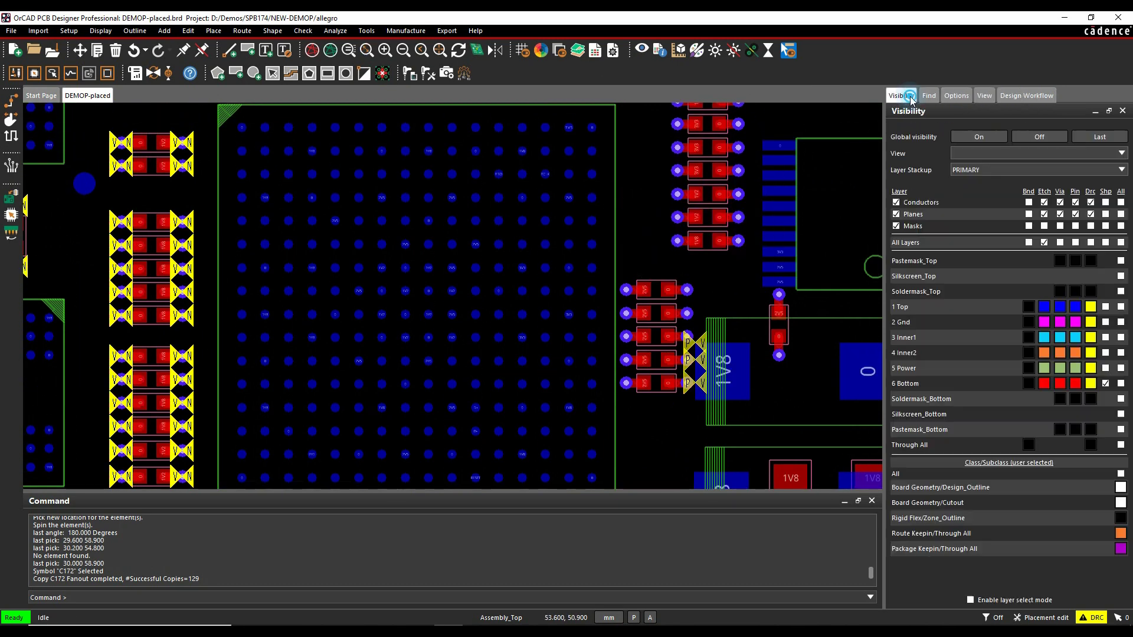
left_click(1090, 202)
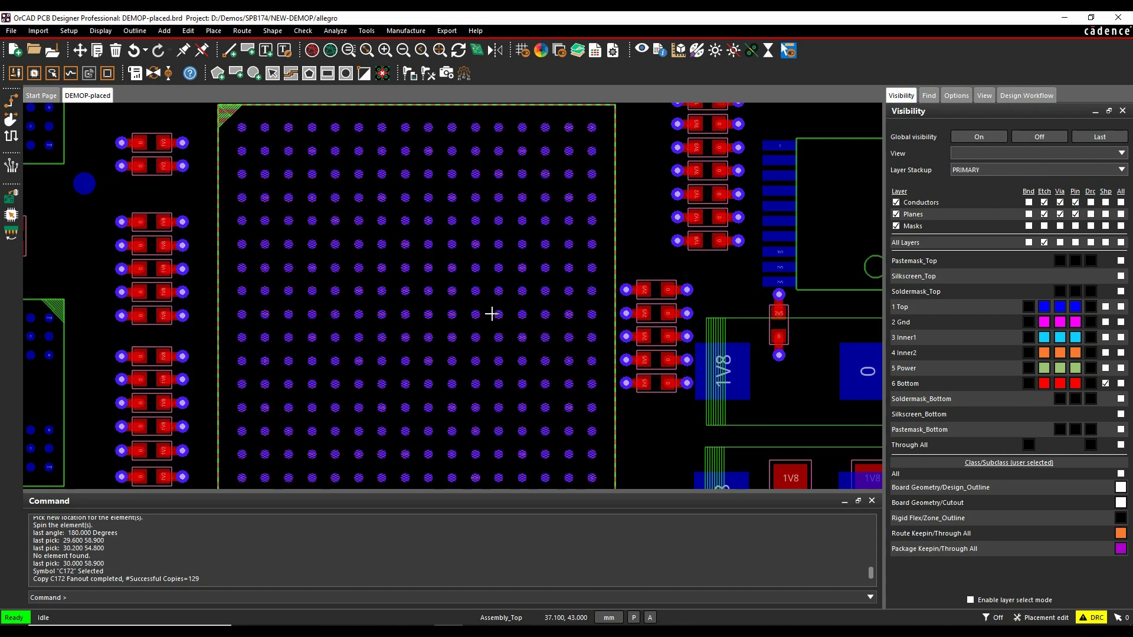
scroll(546, 472, "down", 3)
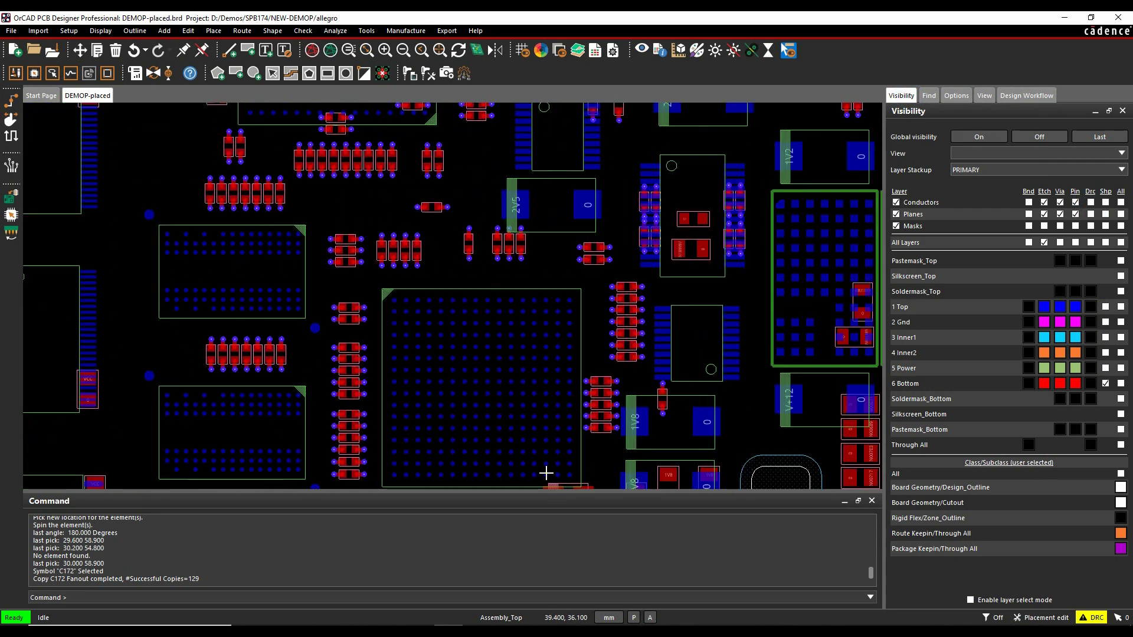
middle_click_drag(544, 471, 550, 412)
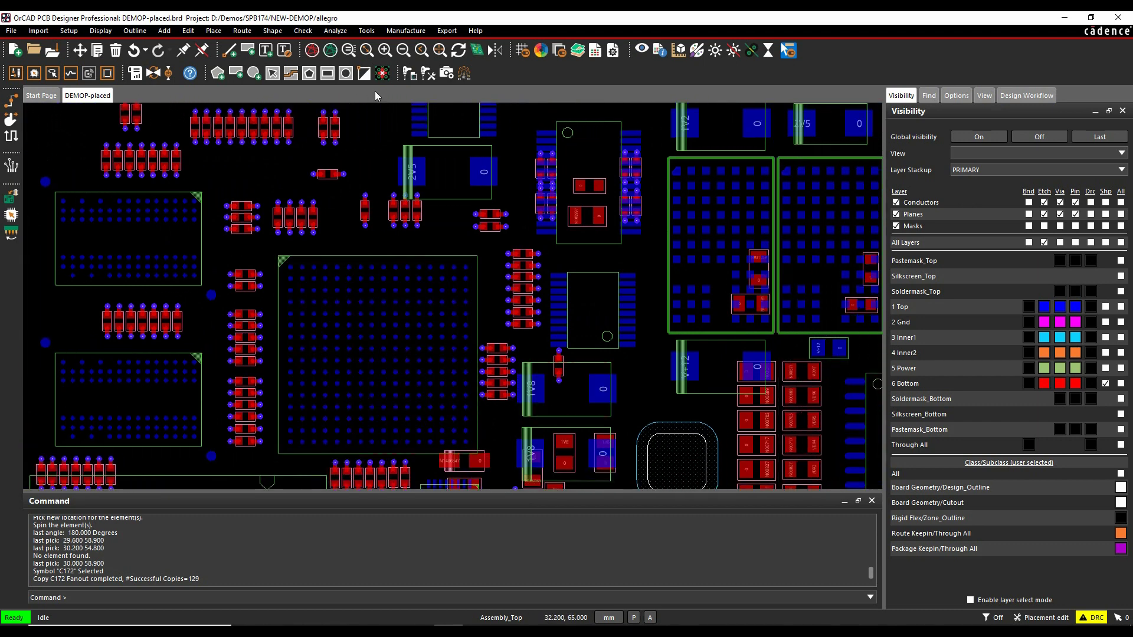
- Fan out BGA U2 using BGA Quadrant Style with all same-net pins included
left_click(242, 31)
left_click(284, 116)
left_click(955, 96)
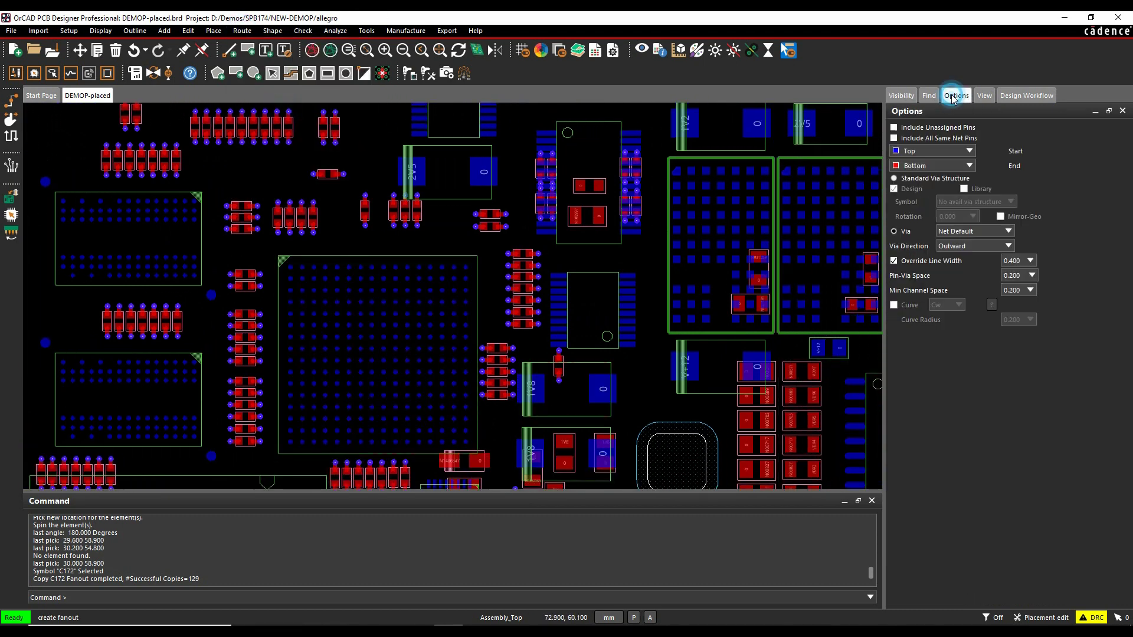
left_click(1003, 246)
left_click(979, 264)
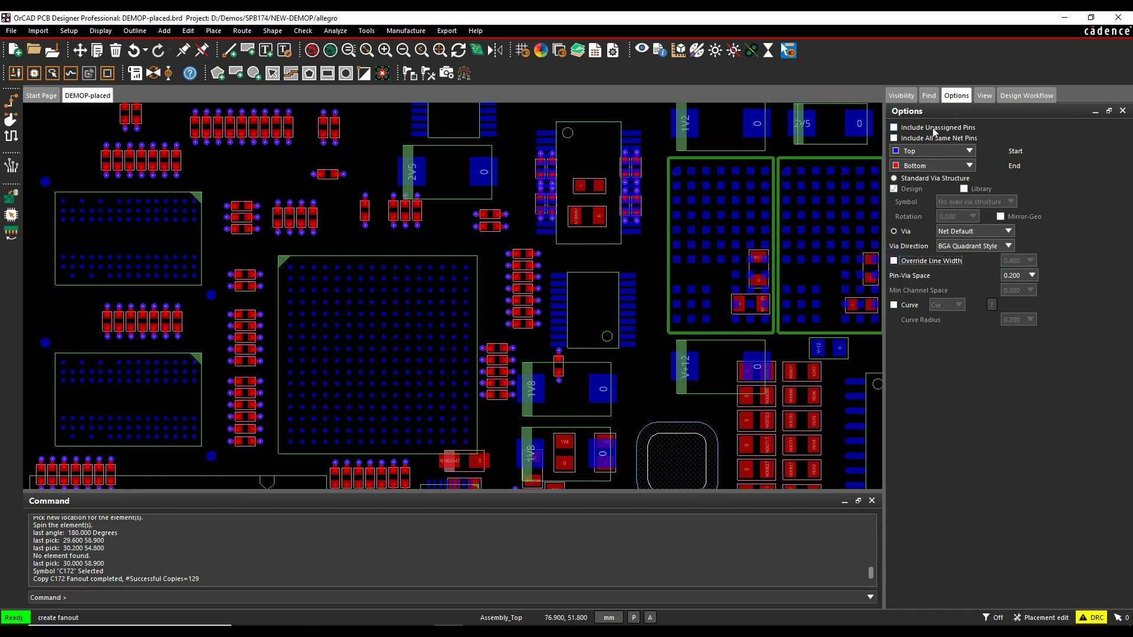
left_click(892, 138)
left_click(428, 328)
left_click(526, 397)
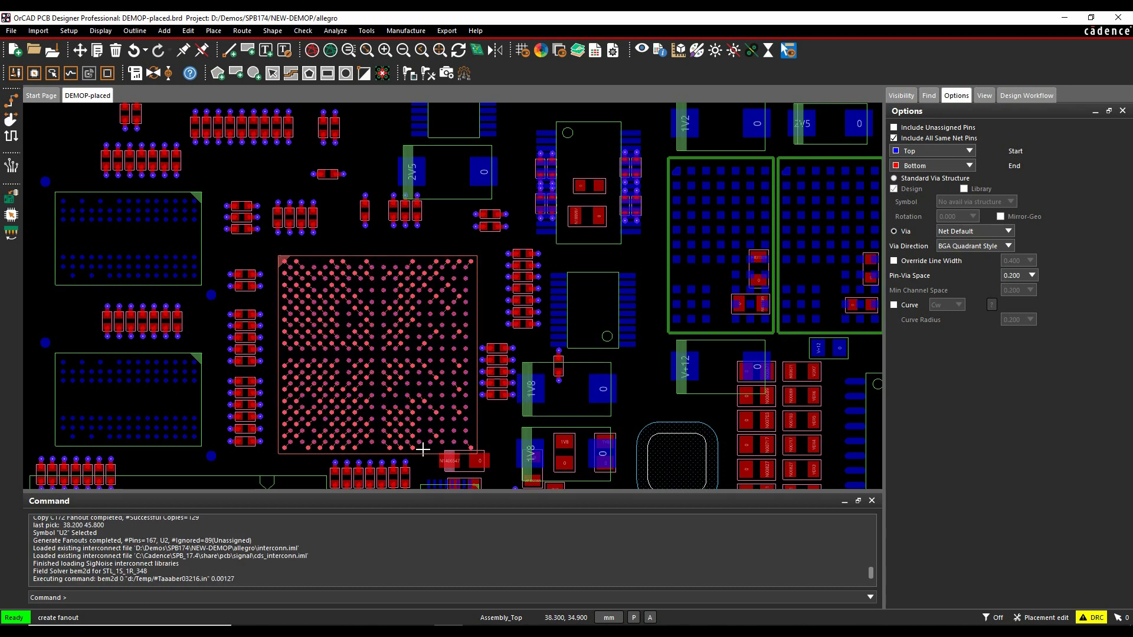
scroll(397, 299, "up", 2)
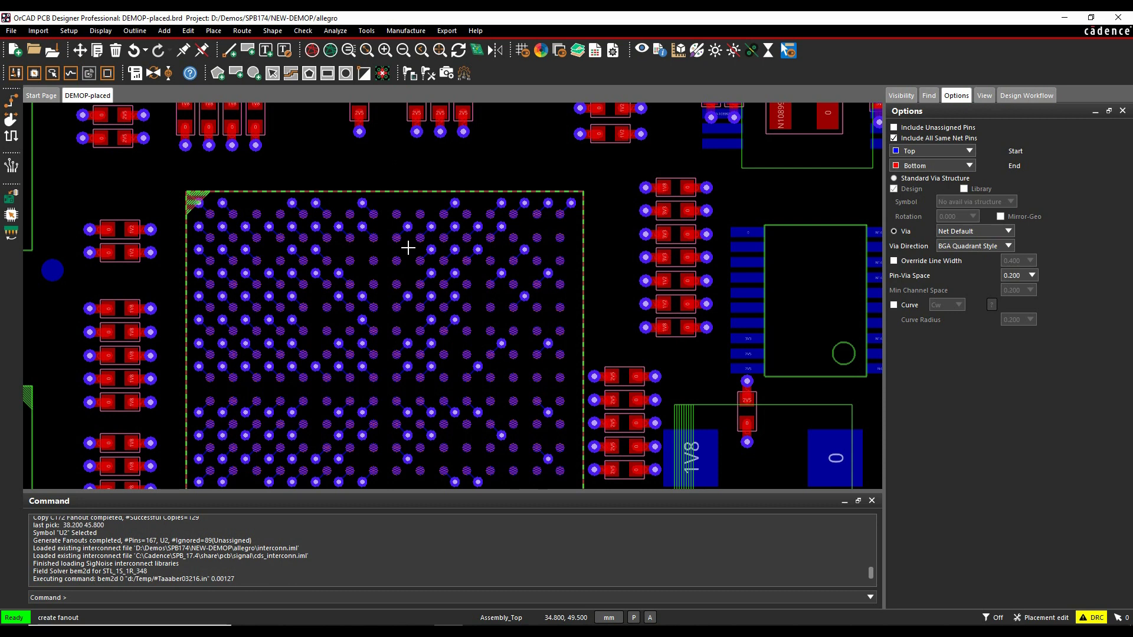
scroll(408, 247, "down", 2)
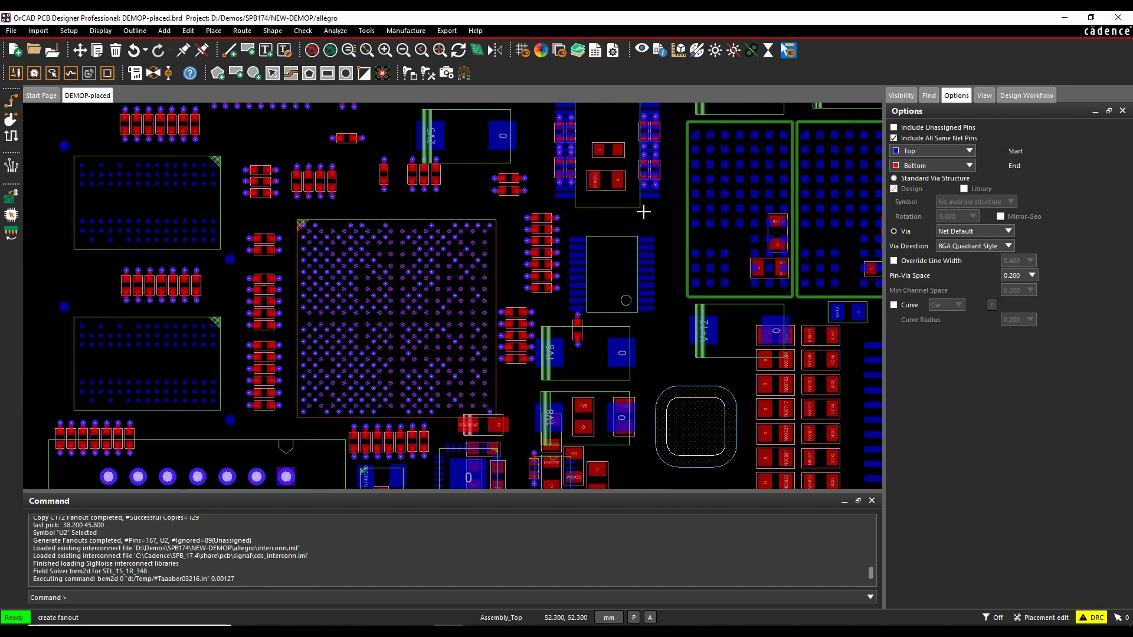
- Include unassigned pins and fan out BGA U13
left_click(894, 127)
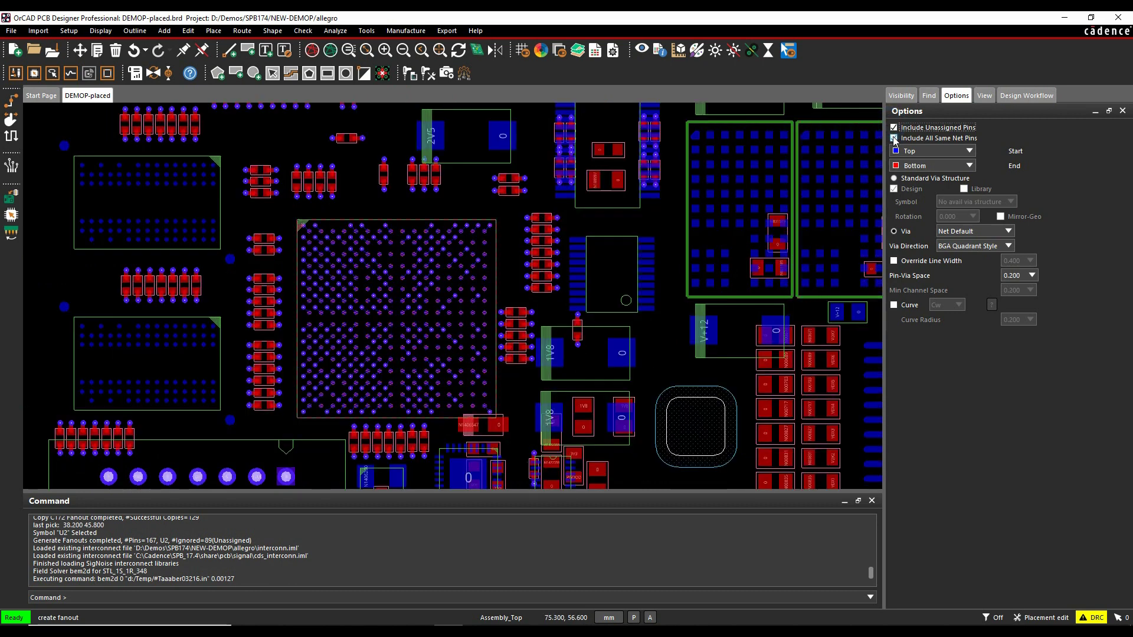
left_click(189, 345)
scroll(140, 374, "up", 2)
middle_click_drag(139, 374, 302, 356)
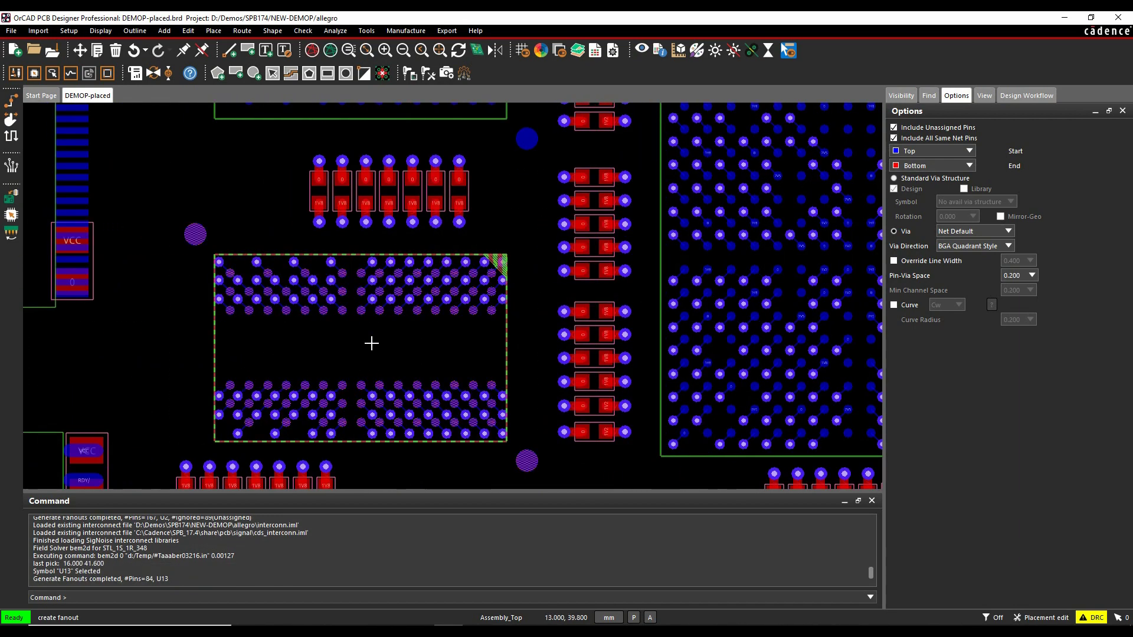
- Uncheck Symbols in Find and fan out U12 pins DDR_A11, DDR_A8, DDR_A6 and DDR_A4
scroll(371, 343, "down", 2)
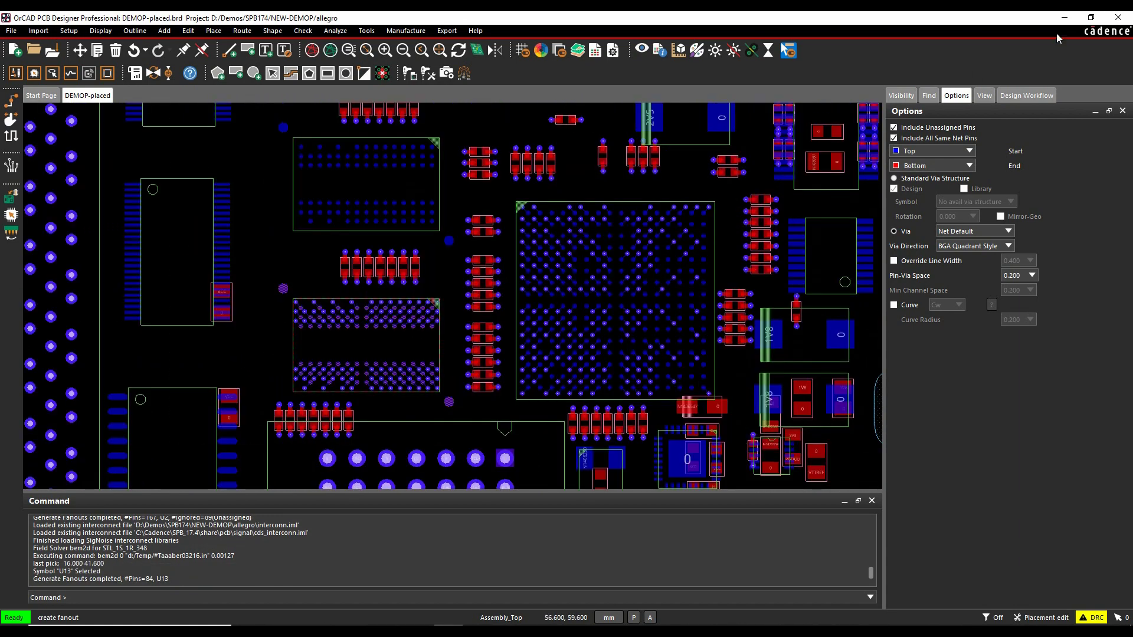
left_click(928, 95)
left_click(923, 175)
scroll(326, 209, "up", 5)
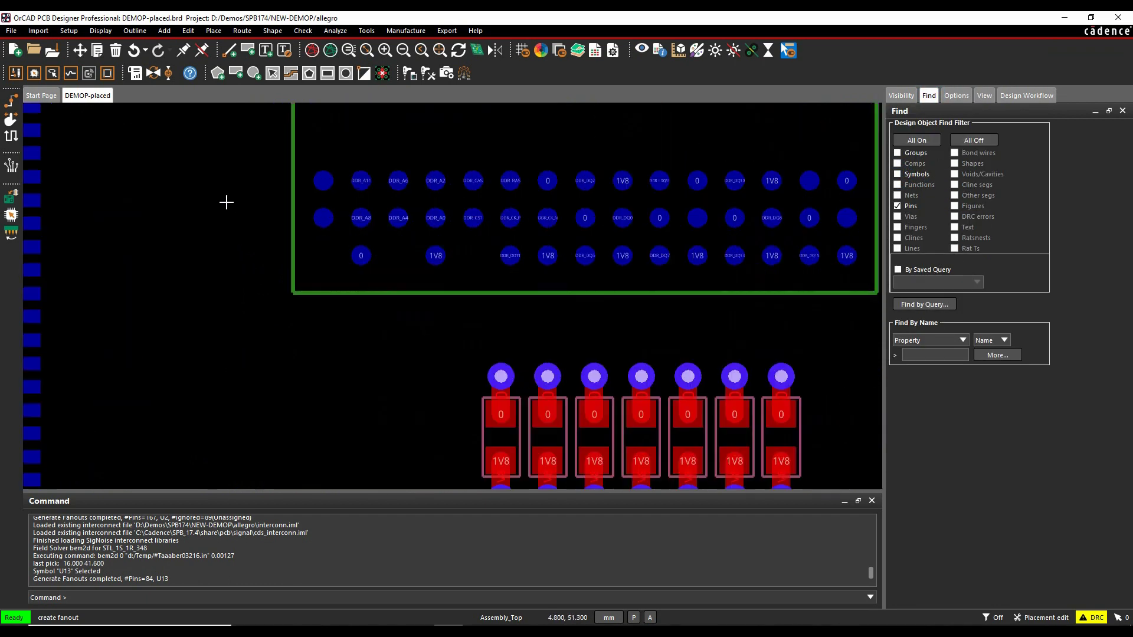
left_click(488, 155)
left_click(488, 239)
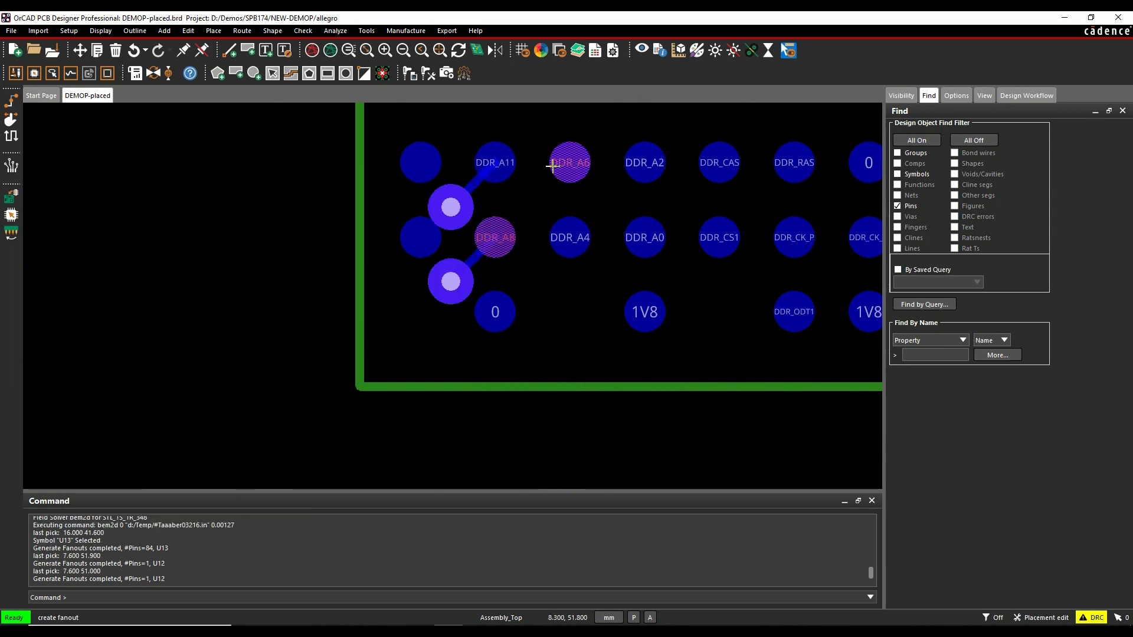
left_click(552, 164)
left_click(568, 231)
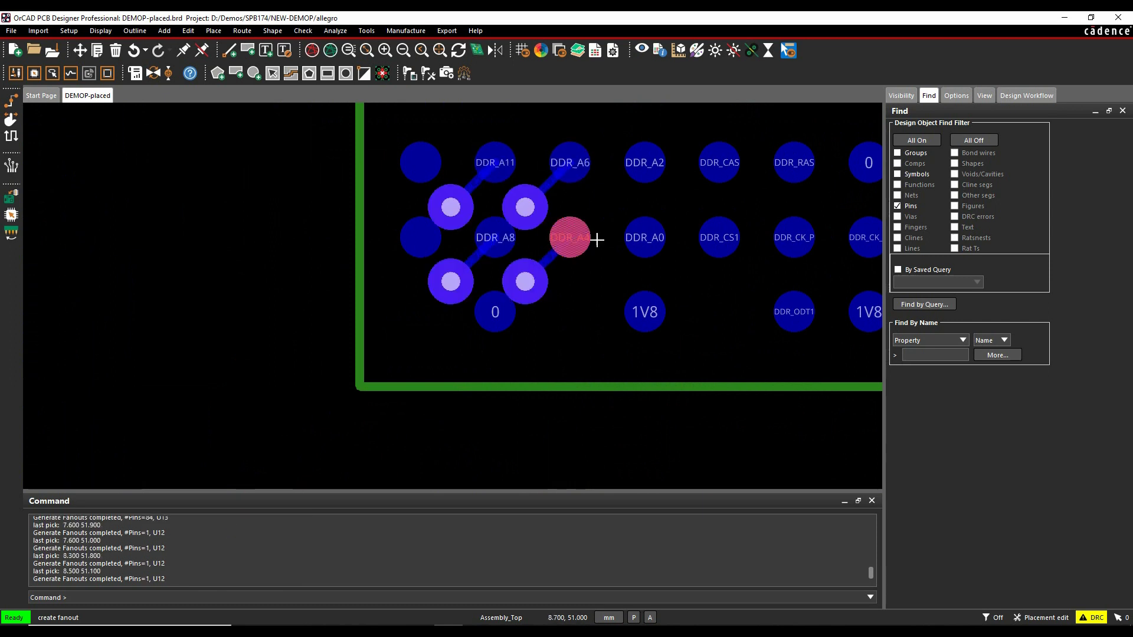
- Undo all four pin fanouts with Oops
right_click(755, 286)
left_click(771, 309)
right_click(699, 273)
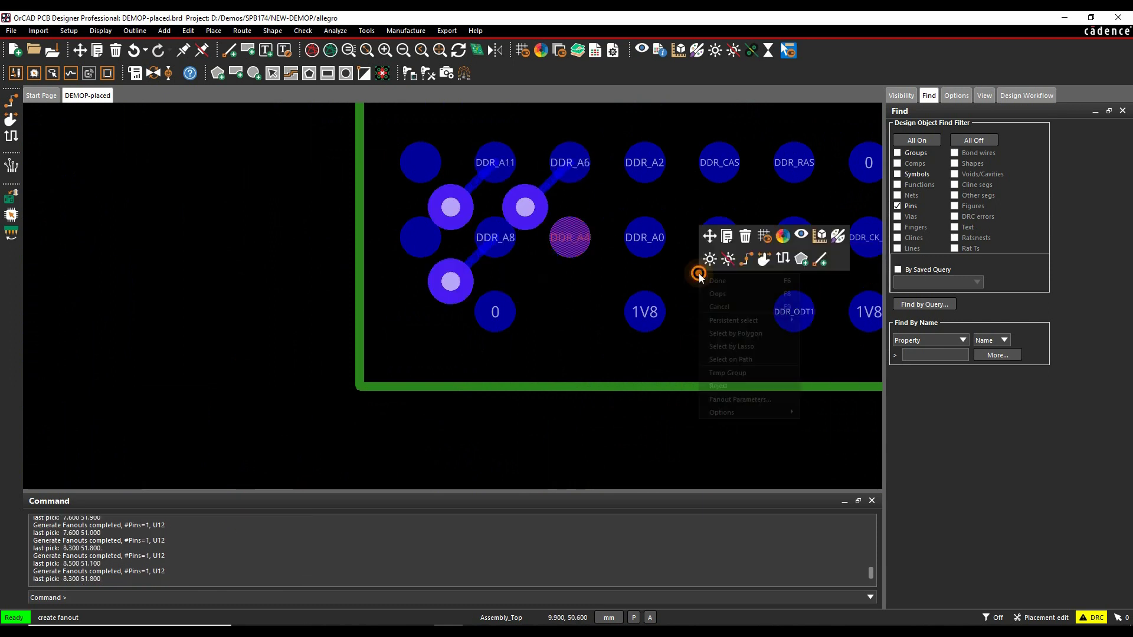
left_click(718, 294)
right_click(697, 272)
left_click(715, 292)
right_click(696, 271)
left_click(714, 292)
- With Centered pin-via spacing, fan out DDR_CS1, DDR_A0, DDR_A4, DDR_A8, DDR_A6 and DDR_A2
left_click(956, 95)
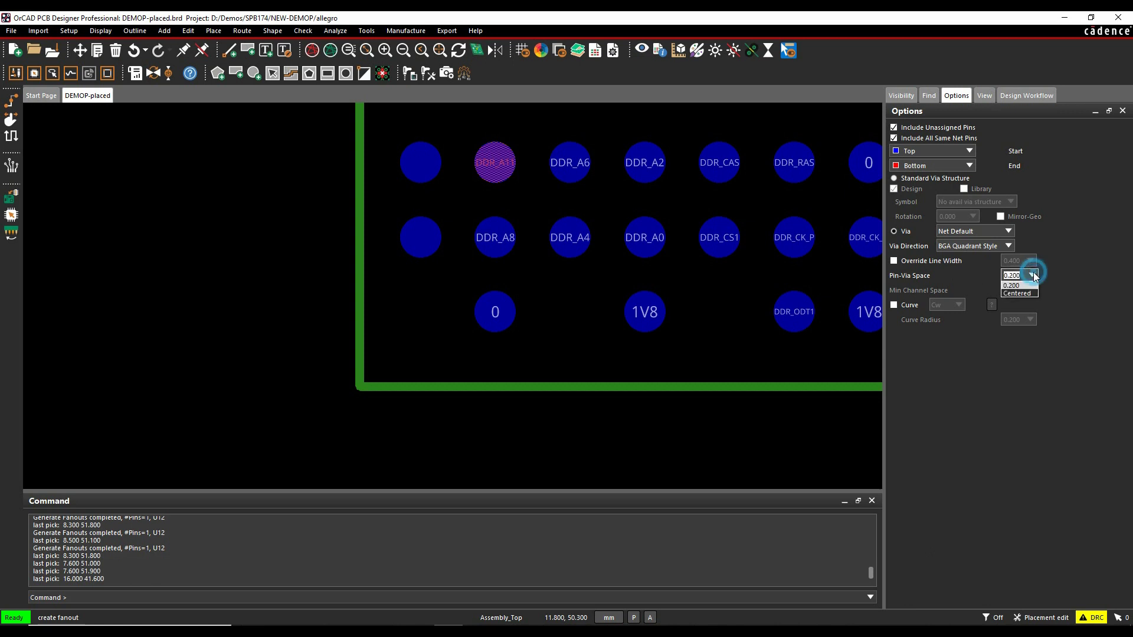
left_click(721, 236)
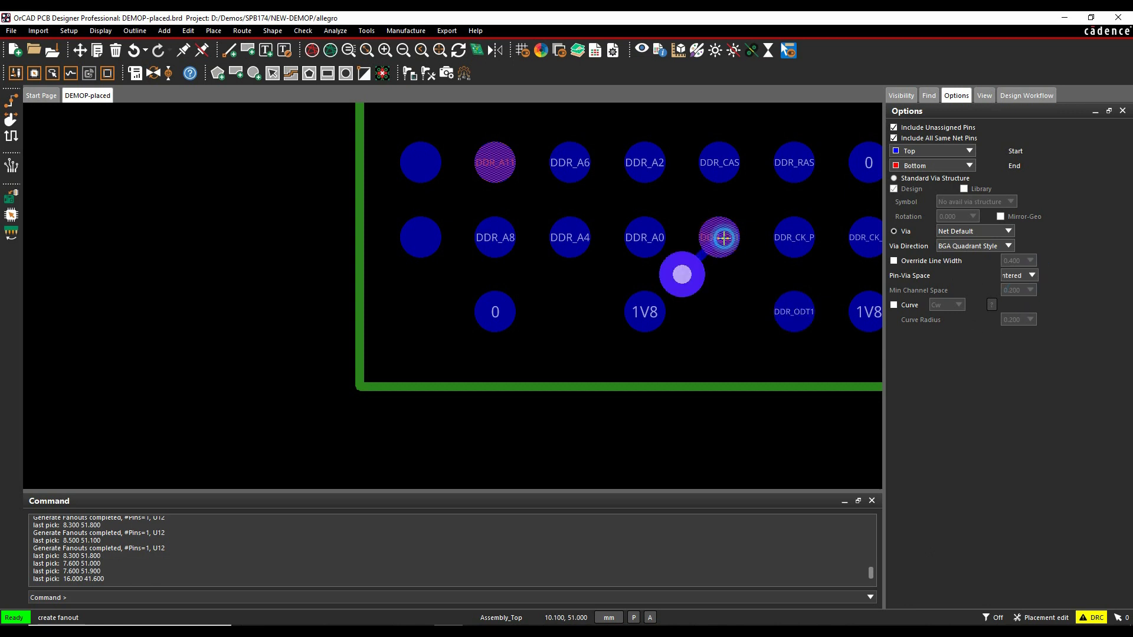
left_click(654, 236)
left_click(573, 235)
left_click(495, 236)
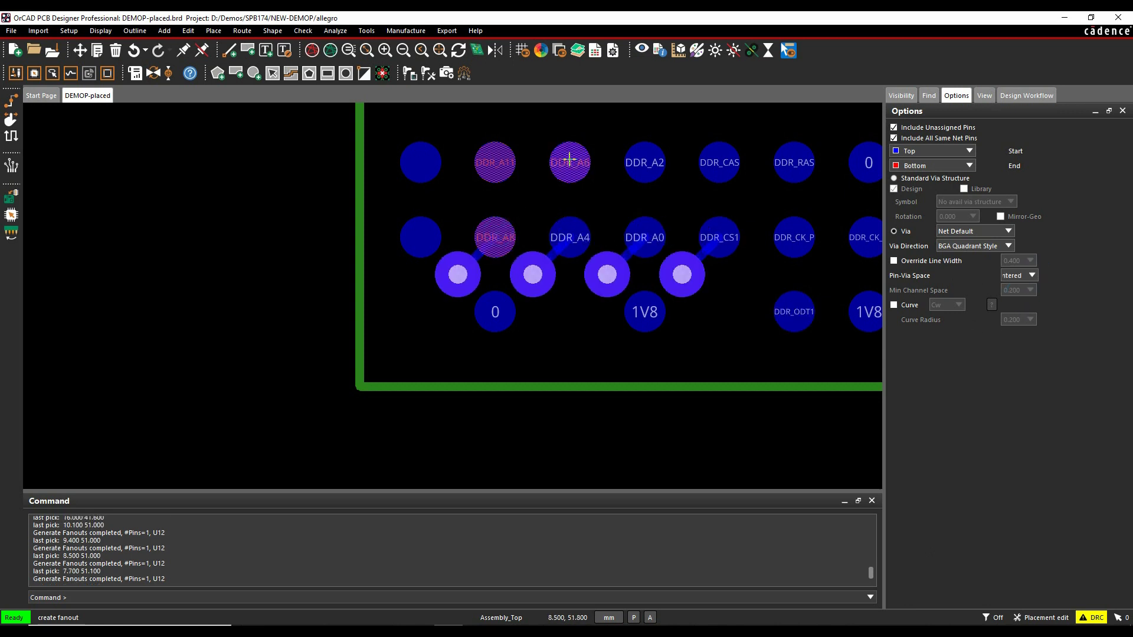
left_click(570, 162)
left_click(650, 161)
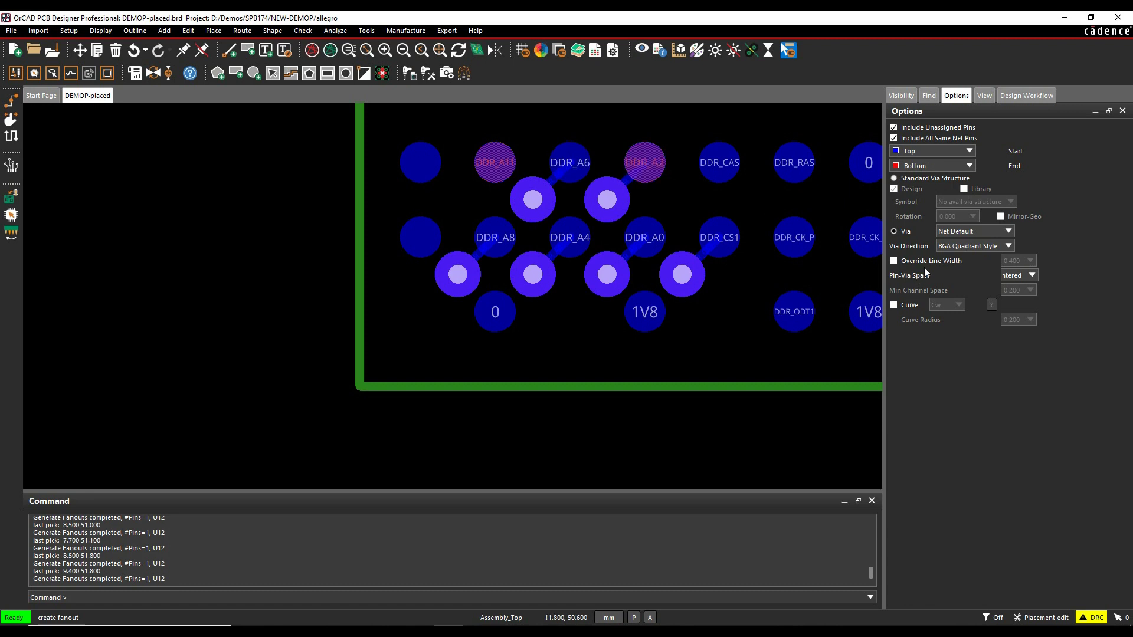
scroll(704, 242, "down", 2)
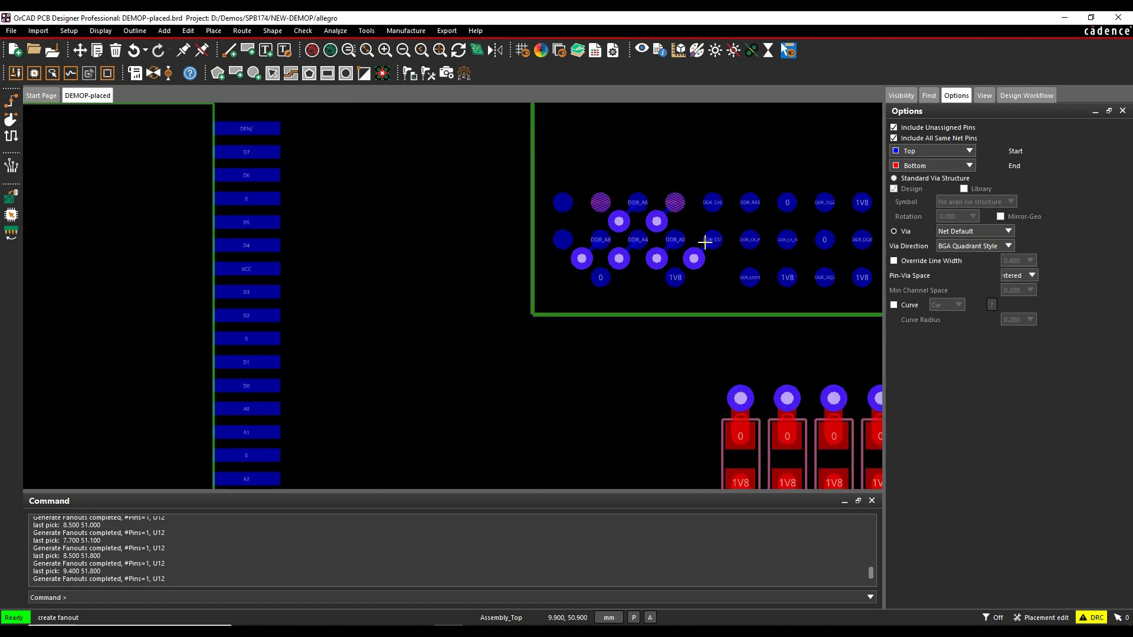
scroll(556, 280, "down", 1)
right_click(455, 220)
left_click(467, 223)
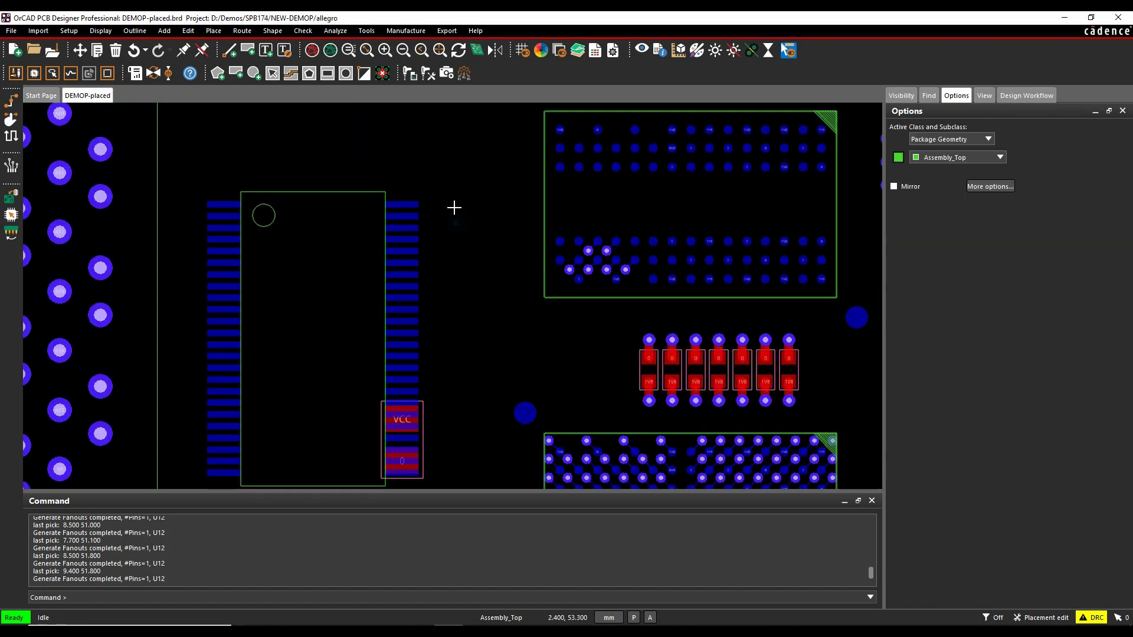
middle_click_drag(479, 181, 404, 268)
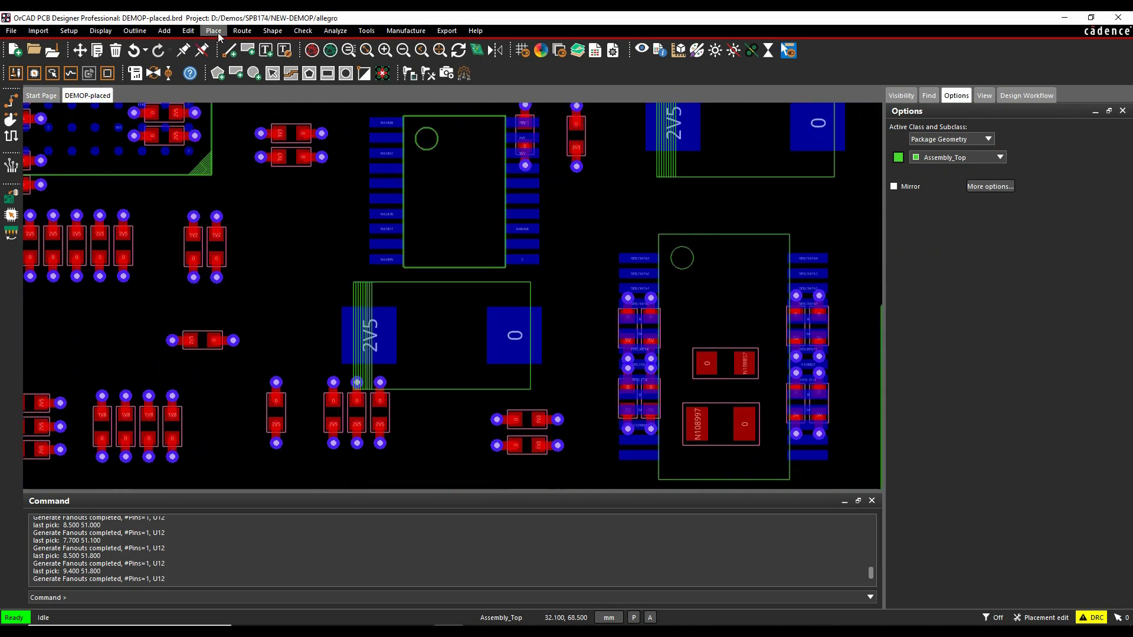
left_click(242, 30)
mouse_move(290, 145)
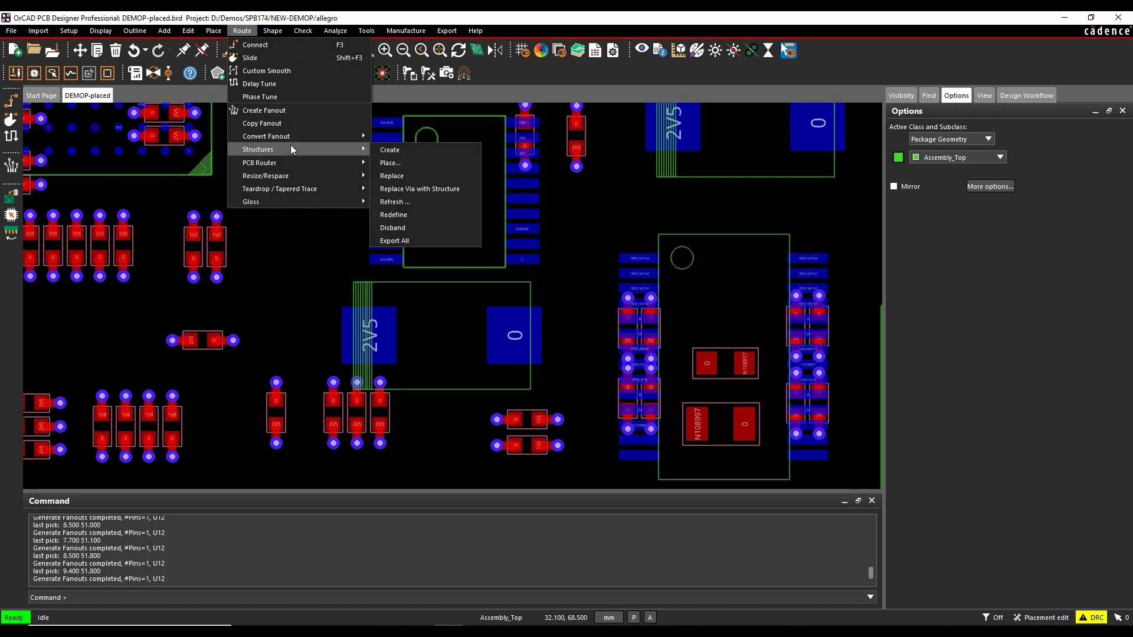
left_click(410, 150)
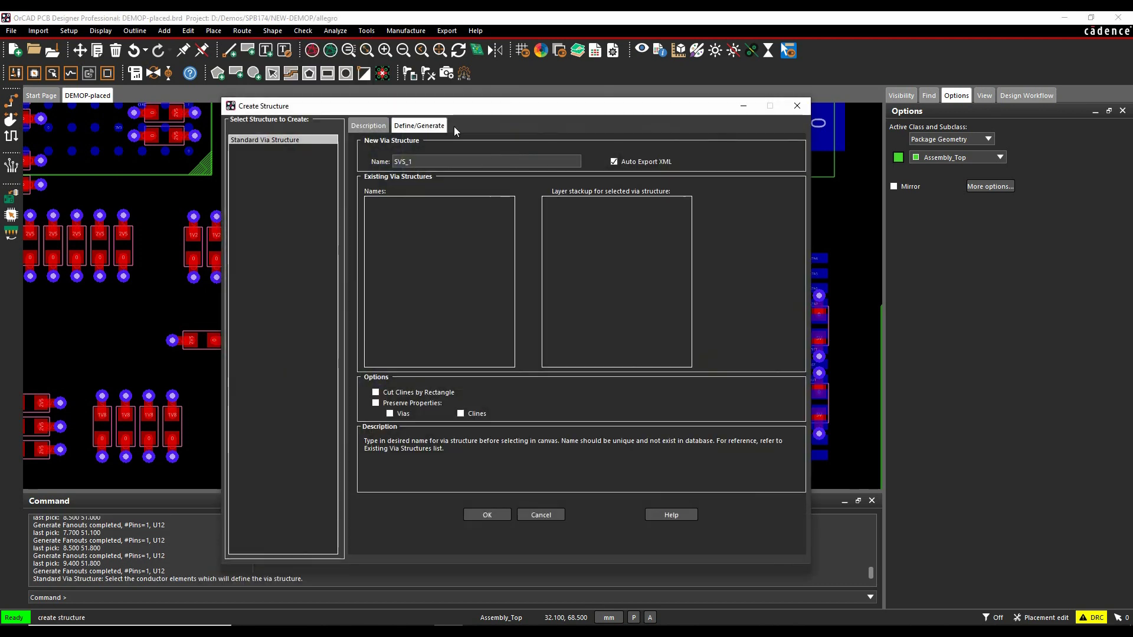
left_click(805, 107)
- Route from the 2V5 pad adding staggered vias through Gnd, Inner1, Power and Bottom layers
scroll(277, 294, "up", 3)
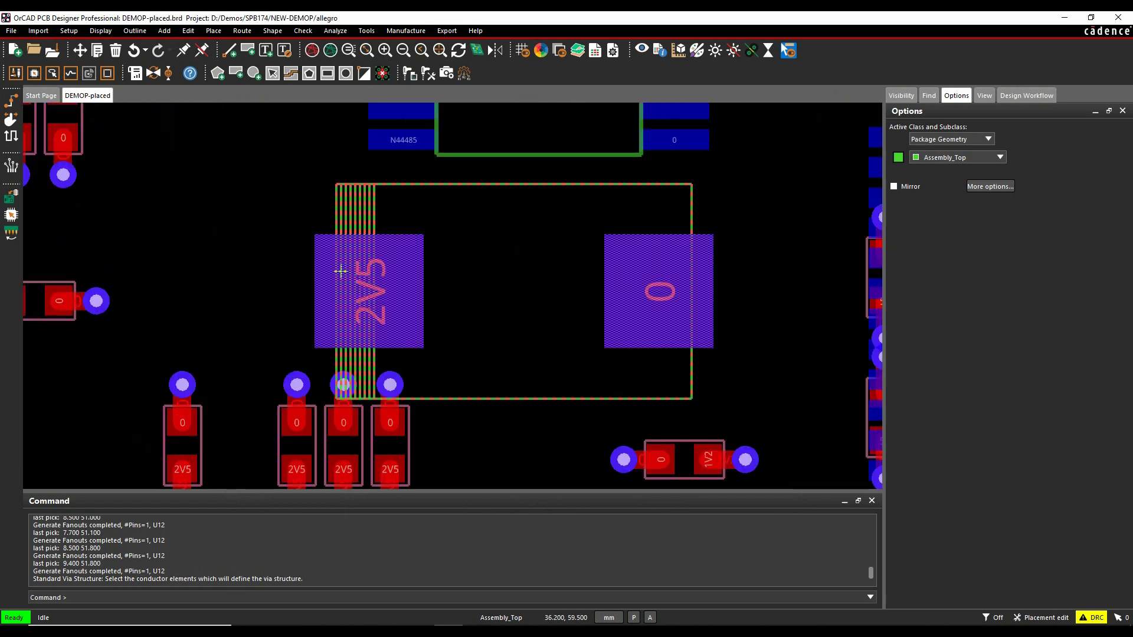
left_click(12, 102)
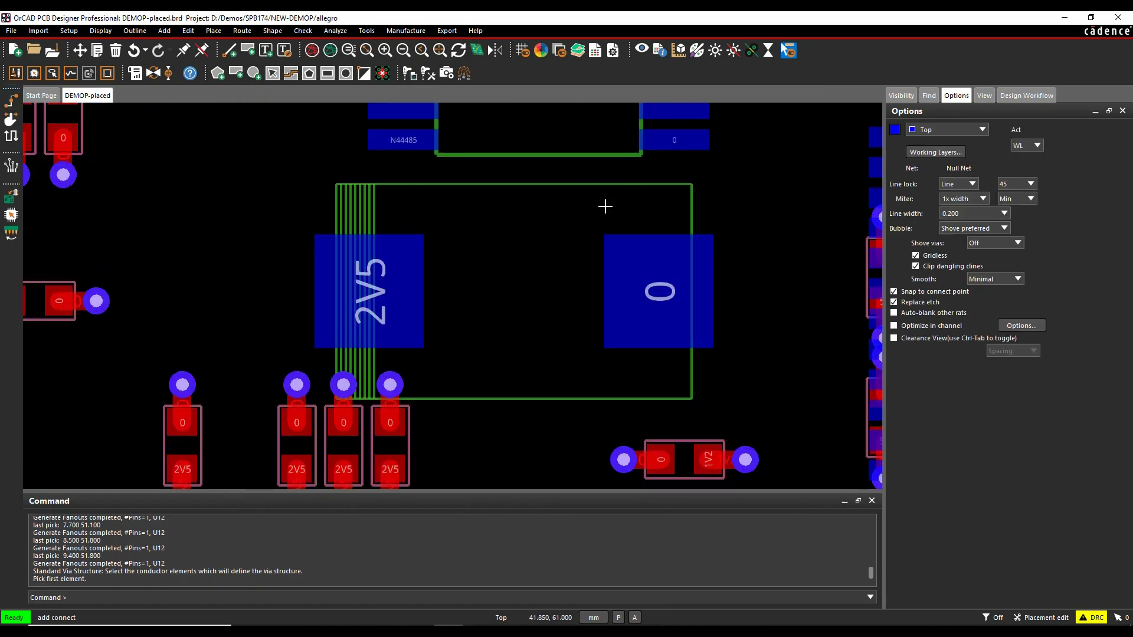
left_click(402, 298)
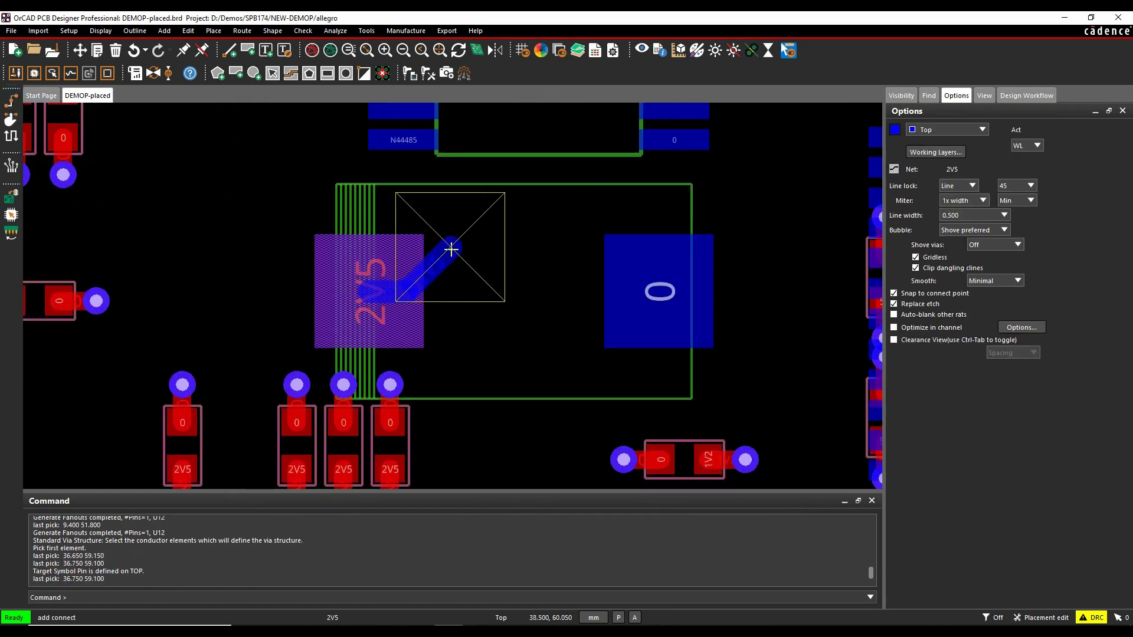
left_click(471, 298)
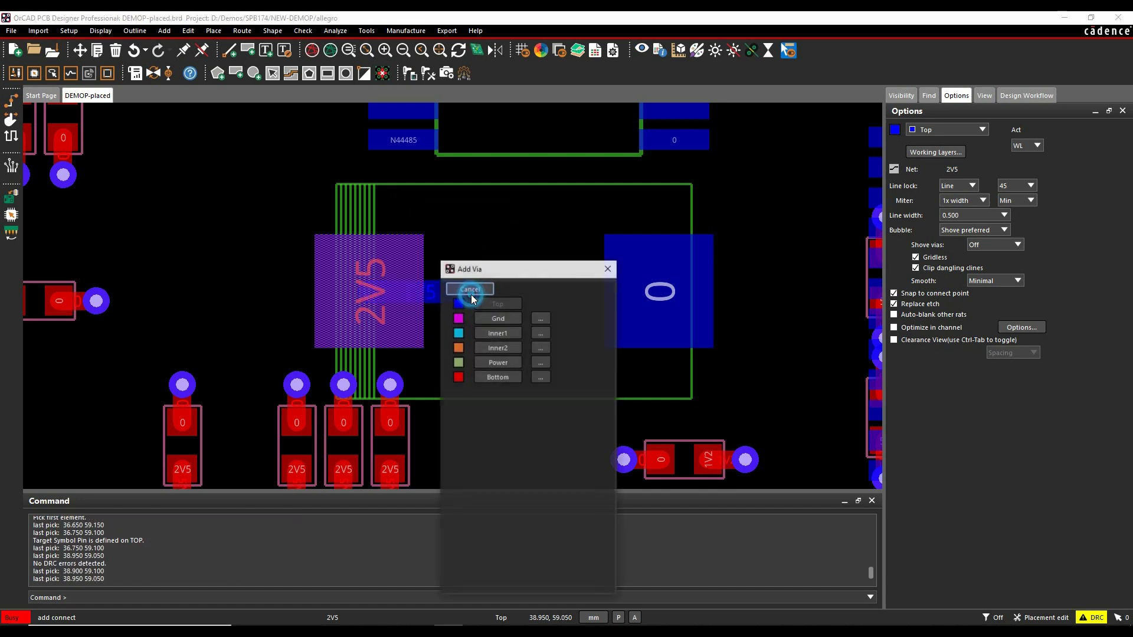
left_click(498, 317)
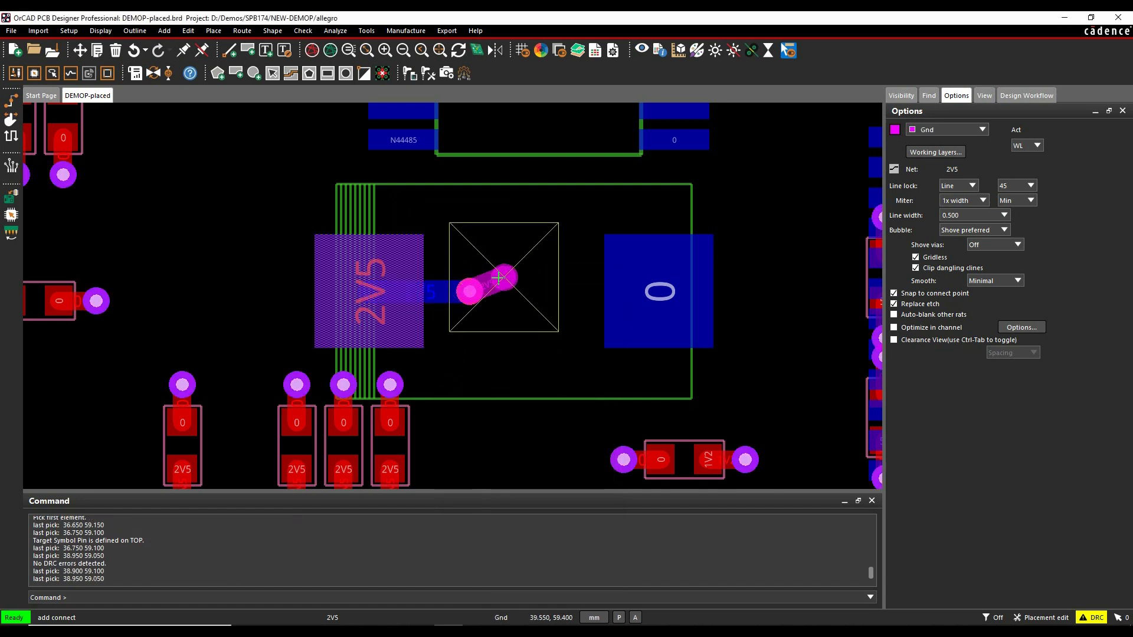
left_click(491, 266)
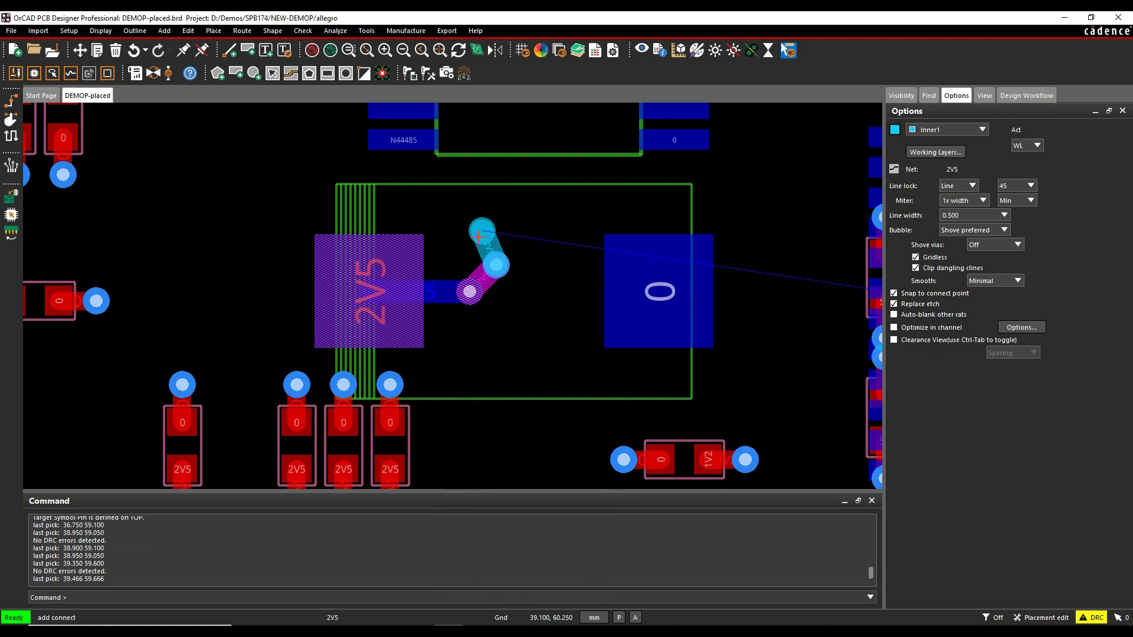
double_click(480, 238)
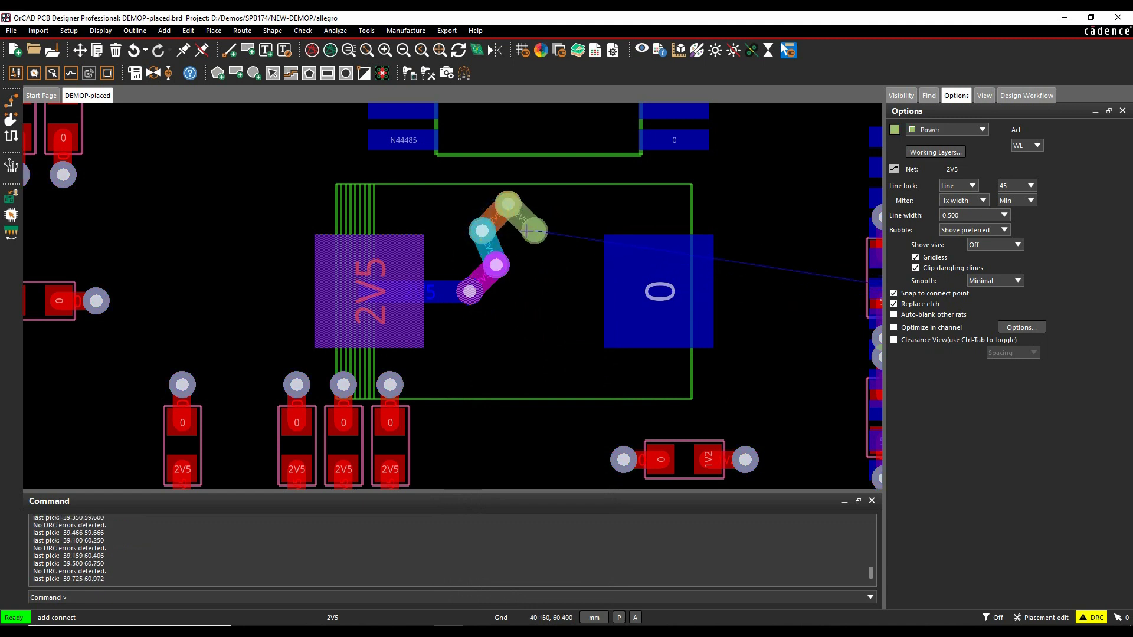
double_click(527, 230)
right_click(537, 286)
left_click(549, 288)
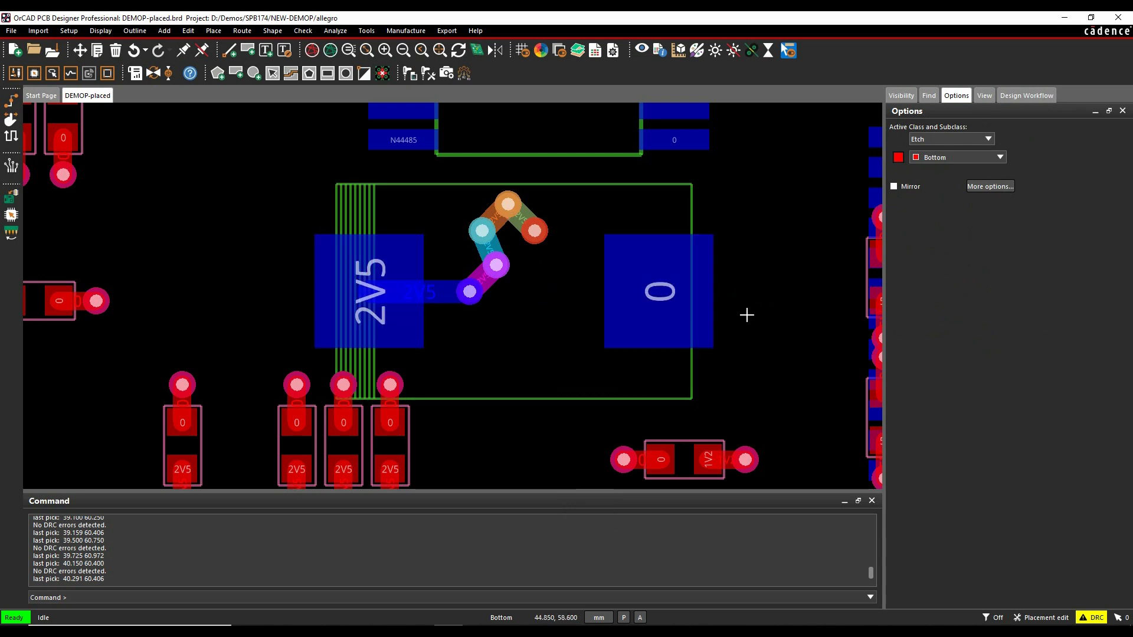
- Create via structure SVS_1 by window-selecting the via chain and traces, saving it as svs_1.xml
left_click(246, 34)
mouse_move(271, 150)
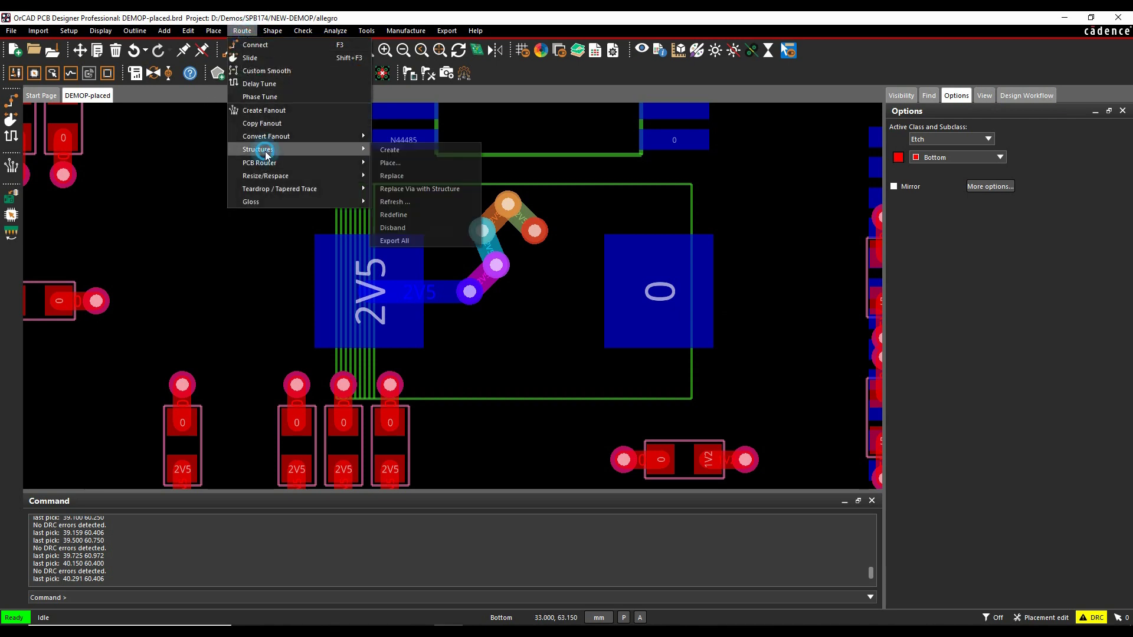
left_click(388, 151)
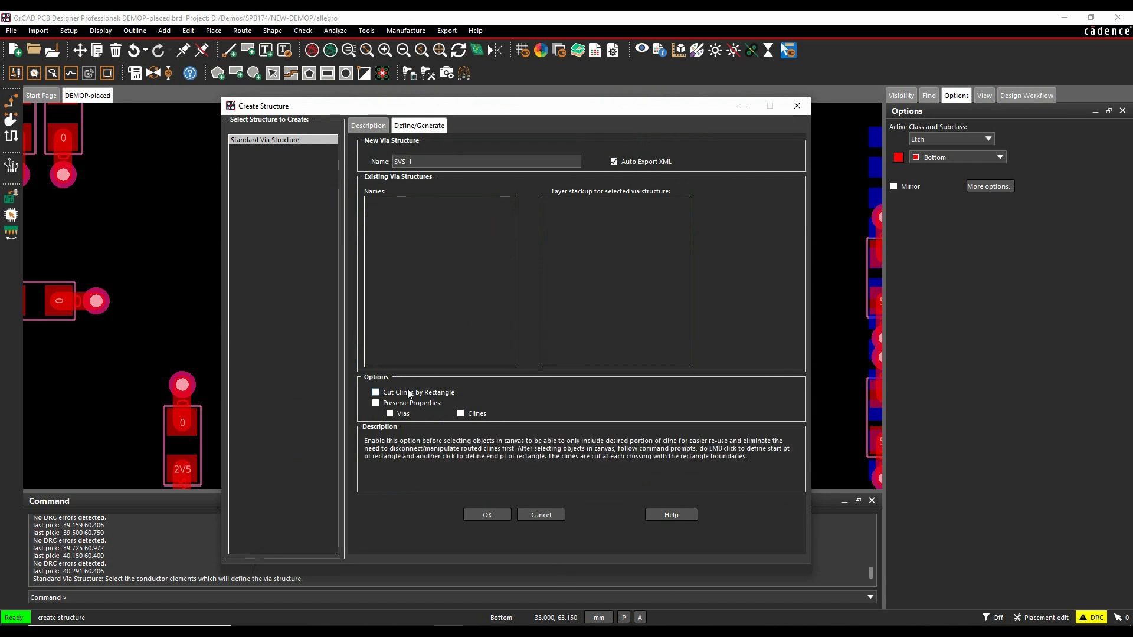
left_click(376, 404)
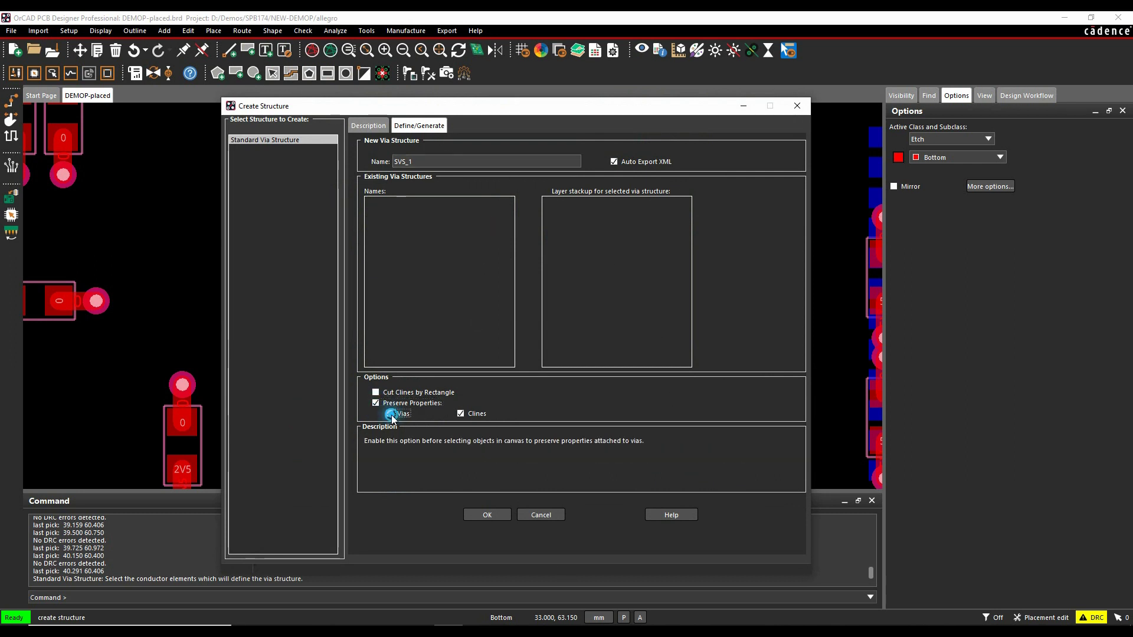
left_click(461, 415)
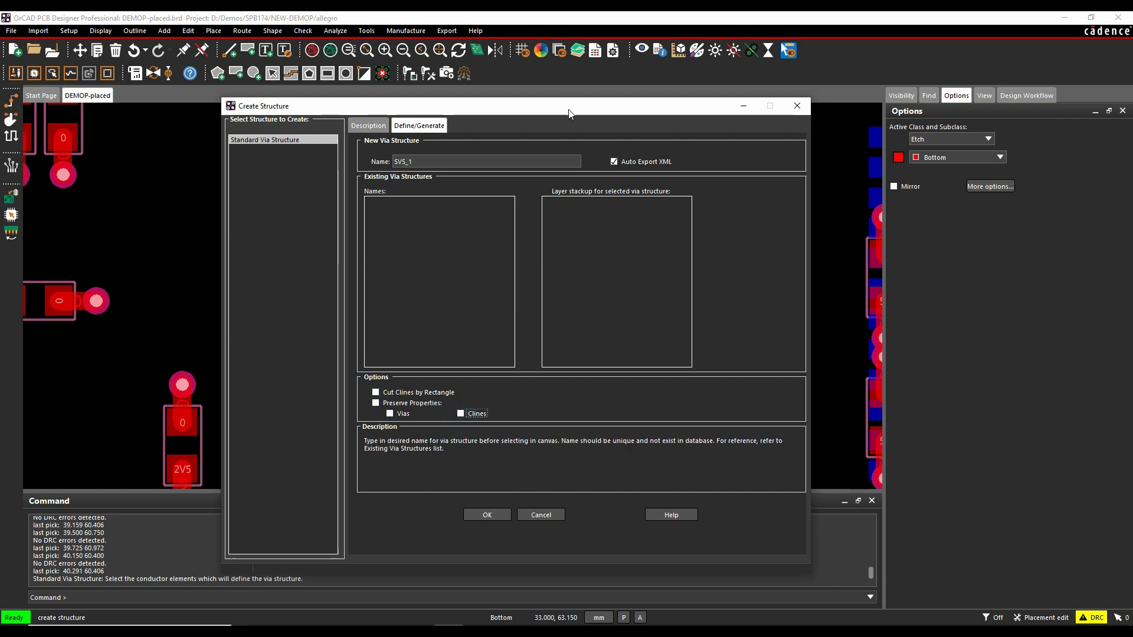
left_click_drag(570, 112, 1125, 175)
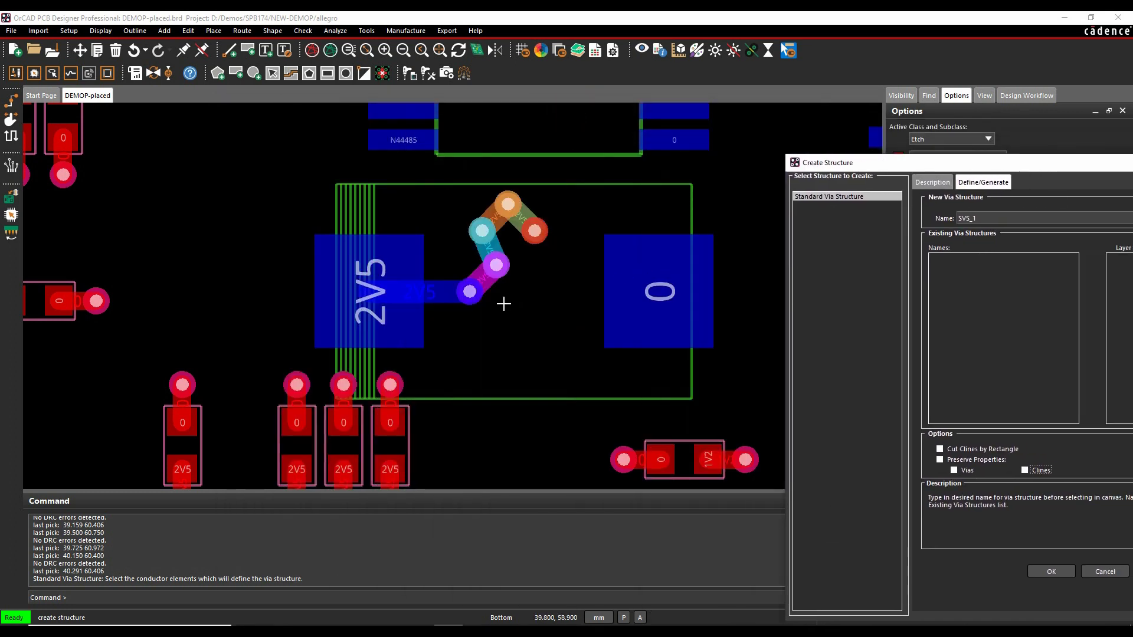
left_click_drag(444, 324, 565, 186)
left_click(719, 404)
left_click(1102, 571)
scroll(541, 324, "down", 4)
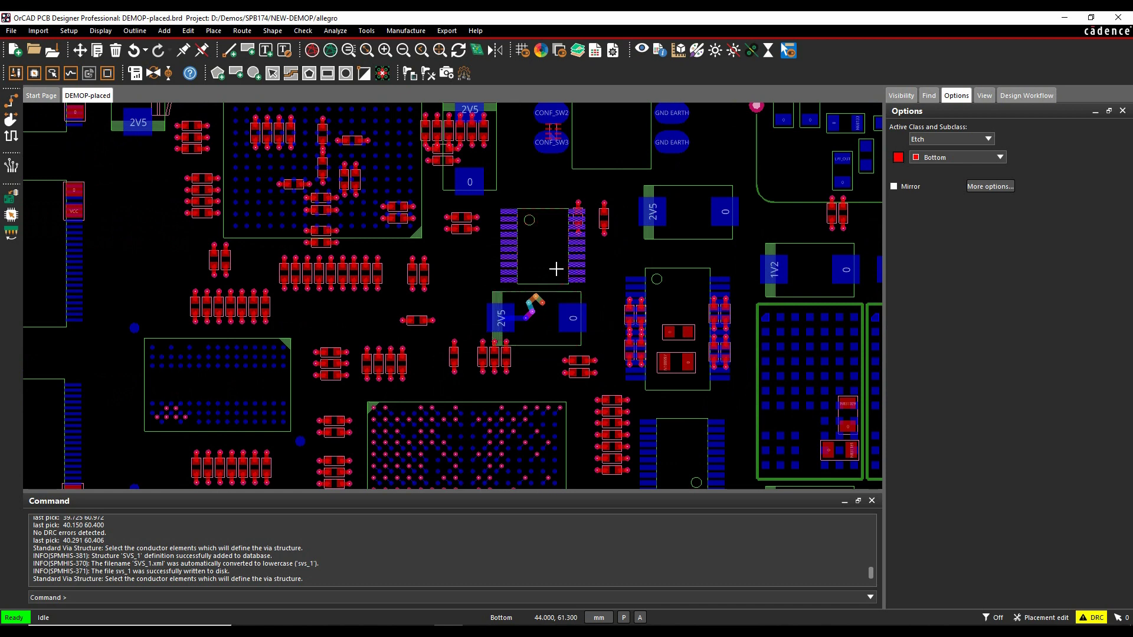
- Place Standard Via Structure SVS_1 on pads of capacitors C124, C177 and C63
left_click(240, 32)
mouse_move(260, 149)
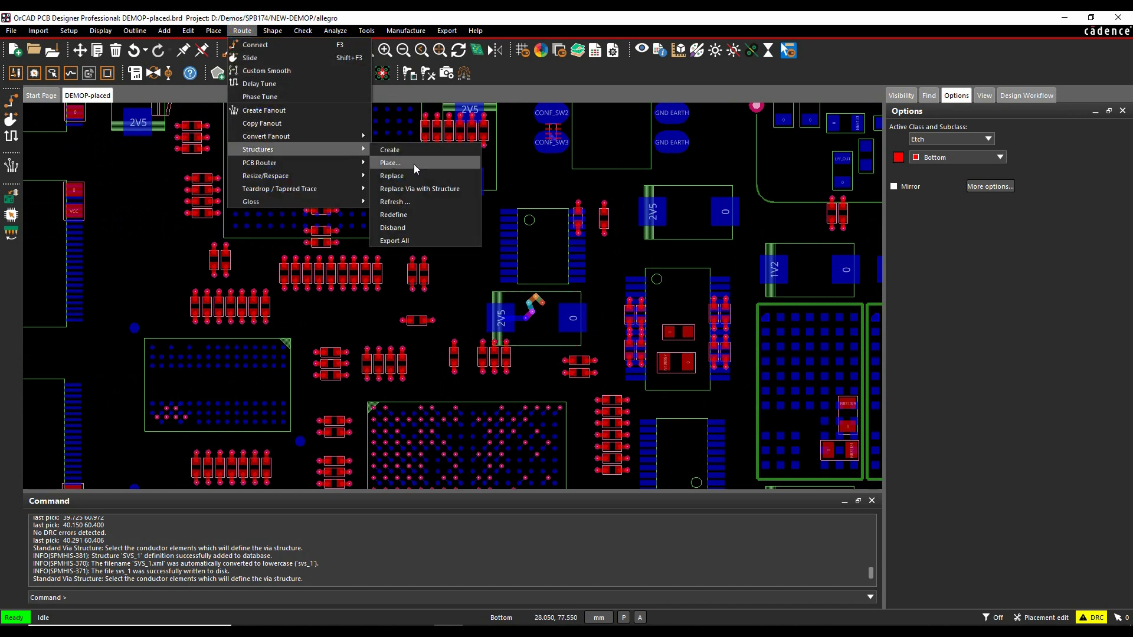
left_click(312, 112)
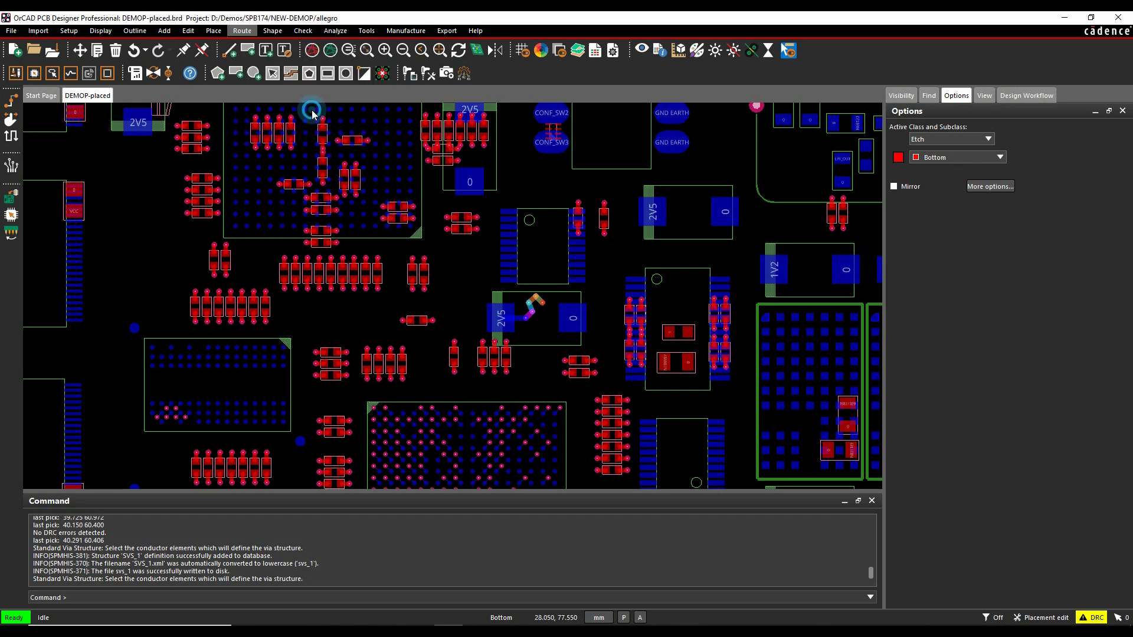
left_click(894, 178)
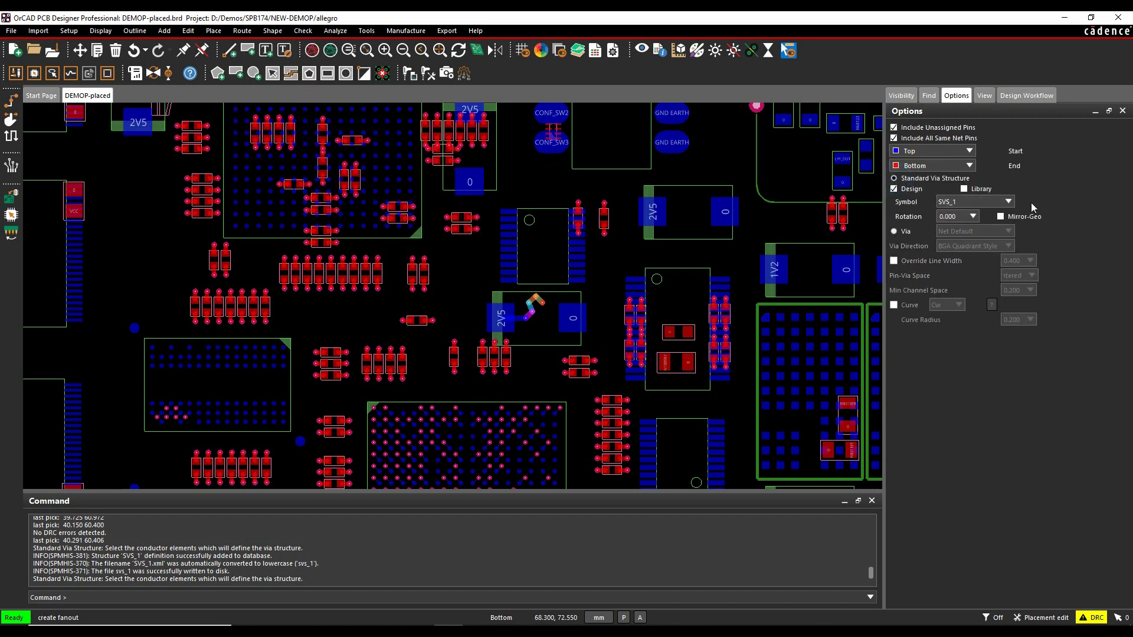
left_click(1008, 202)
left_click(1002, 214)
left_click(573, 319)
left_click(656, 218)
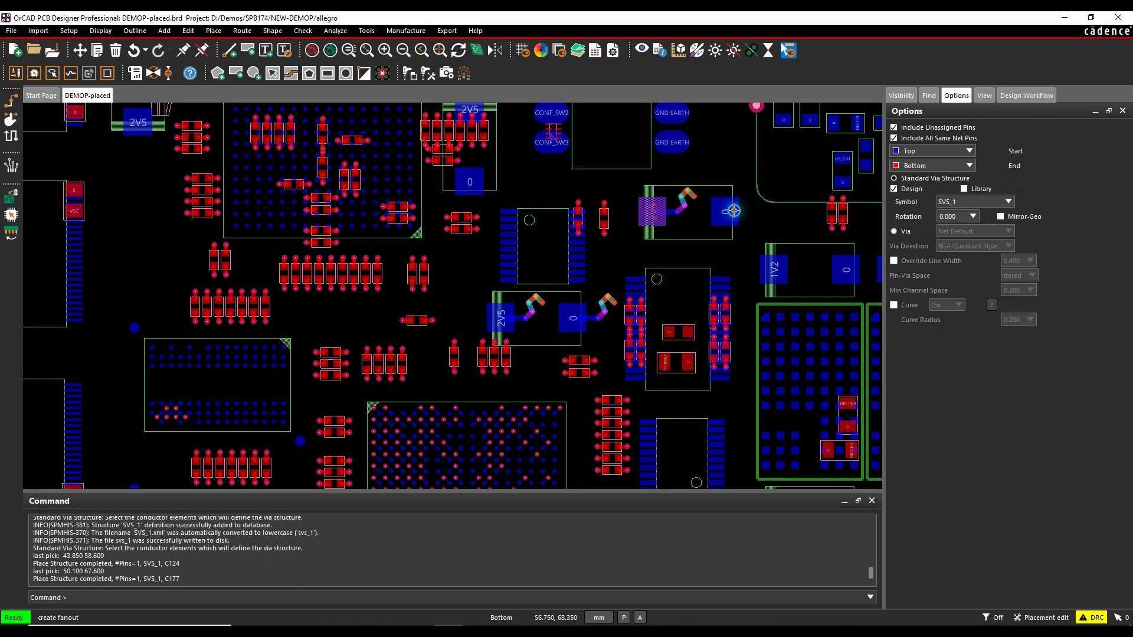
left_click(735, 209)
left_click(784, 268)
left_click(841, 268)
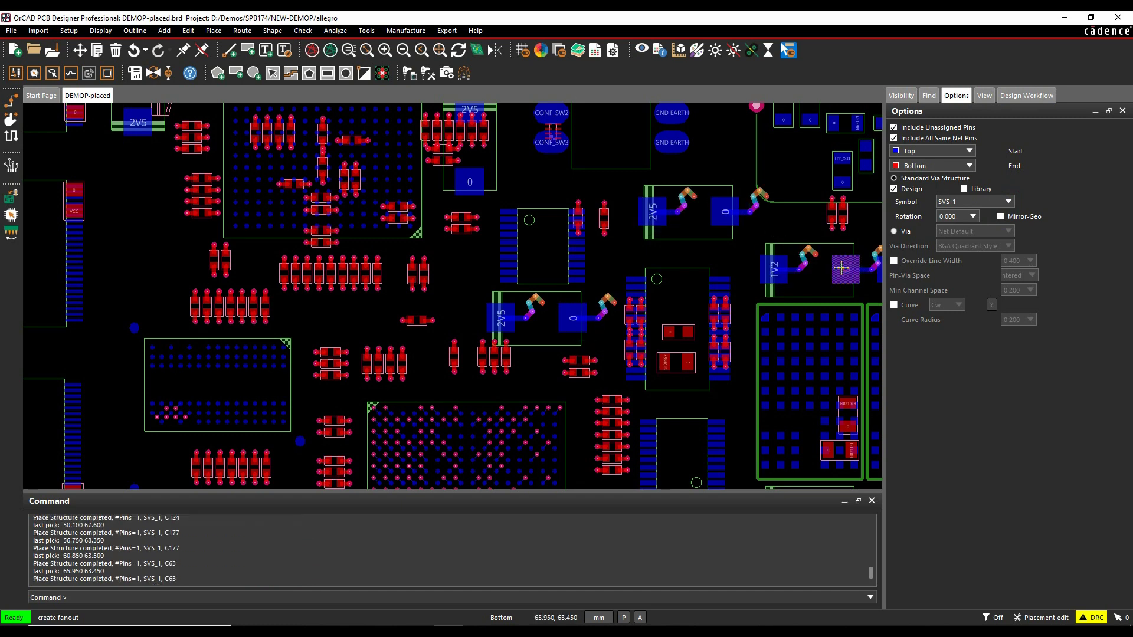